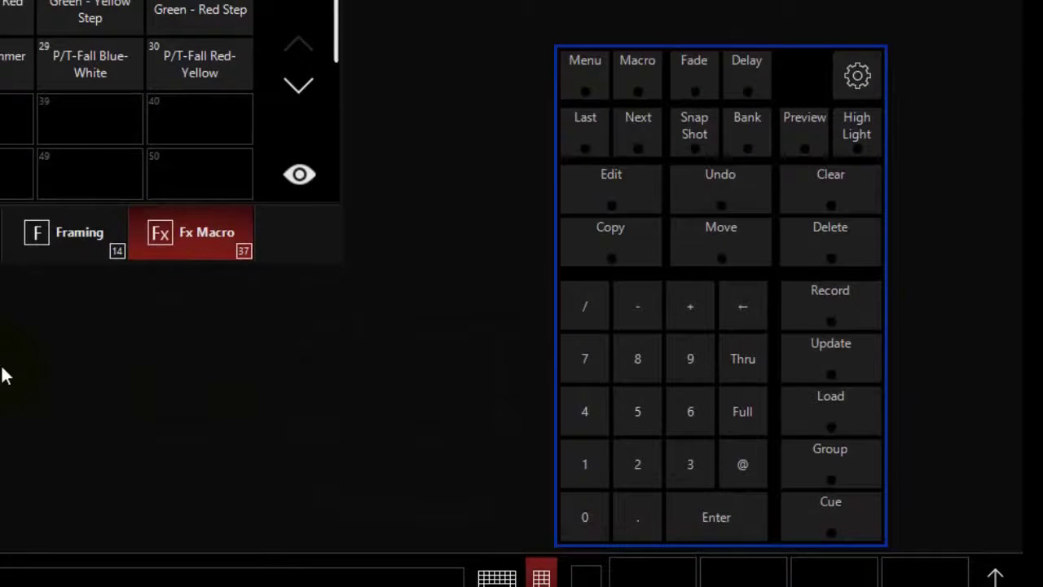
Choose Edit Patch under Patch Tasks in the console's main menu
left_click(588, 79)
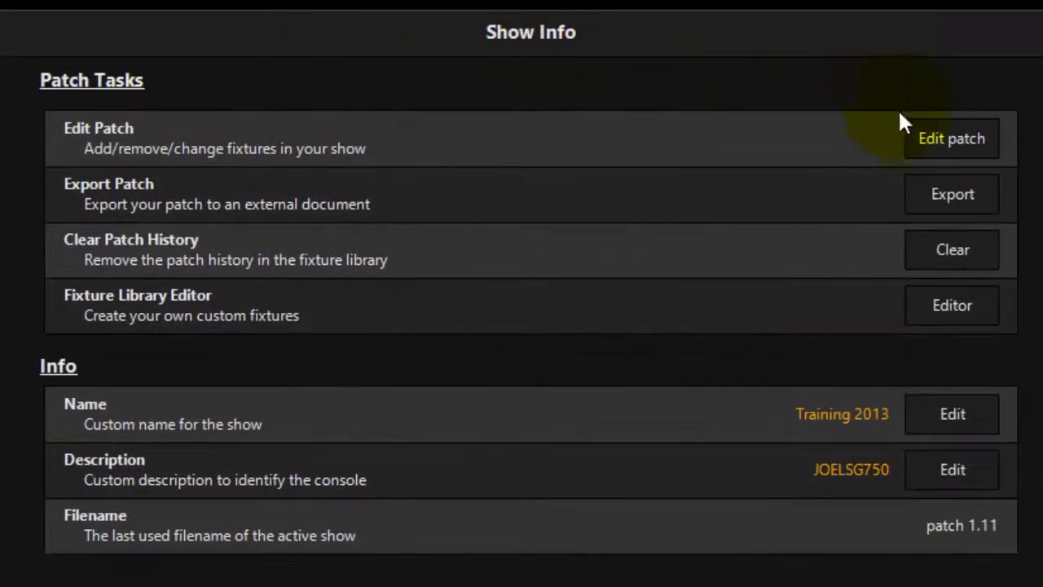
left_click(927, 132)
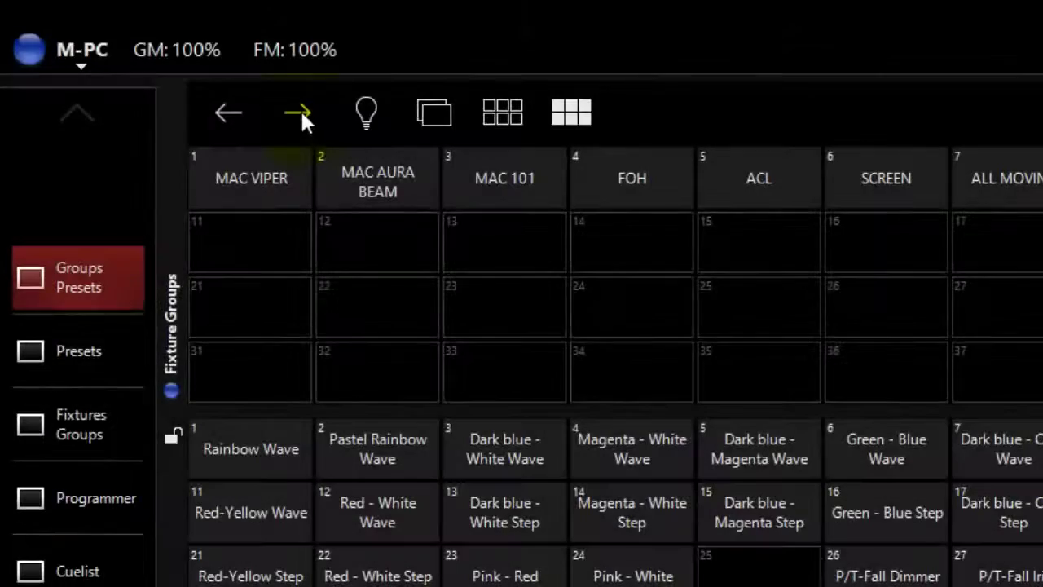
Open Edit Patch from the Tasks panel and switch to the Cloning section
left_click(75, 49)
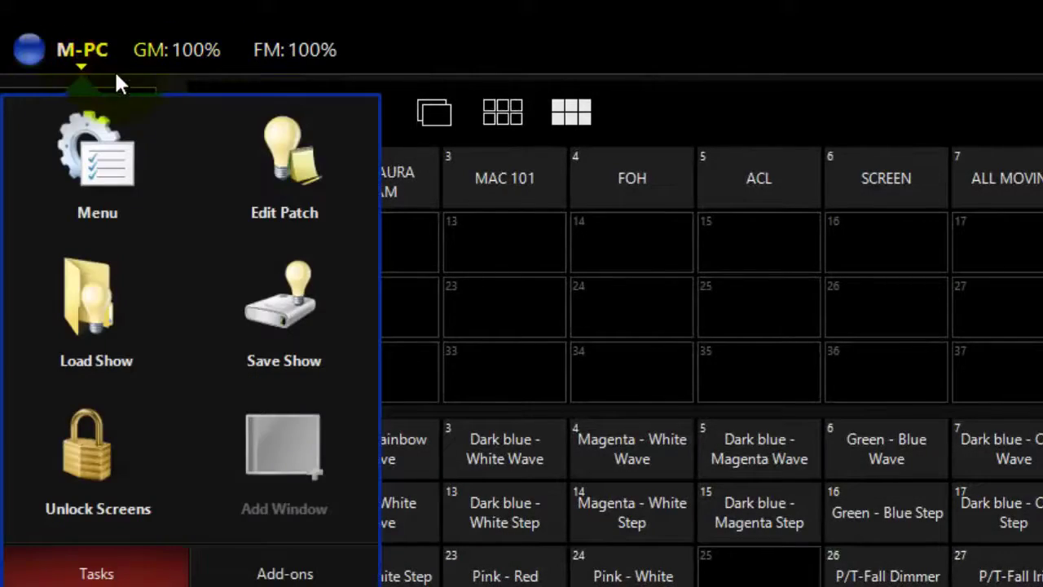
left_click(290, 162)
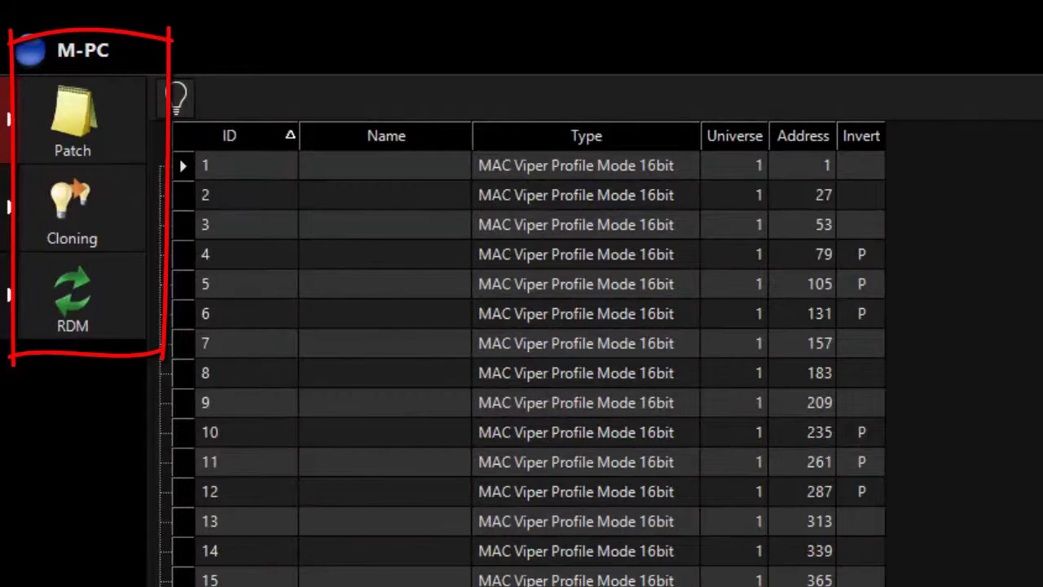
left_click(77, 141)
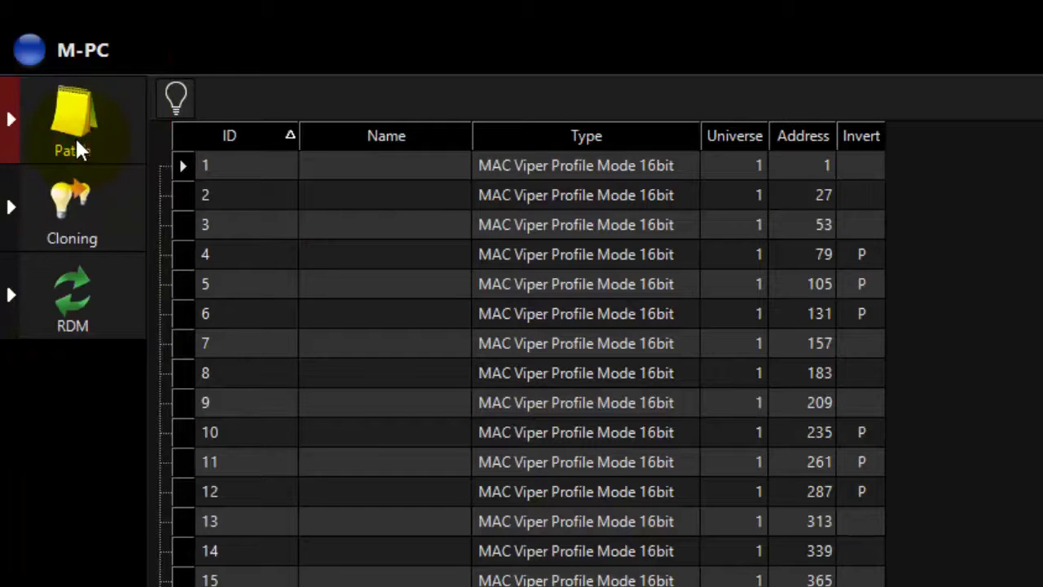
left_click(83, 222)
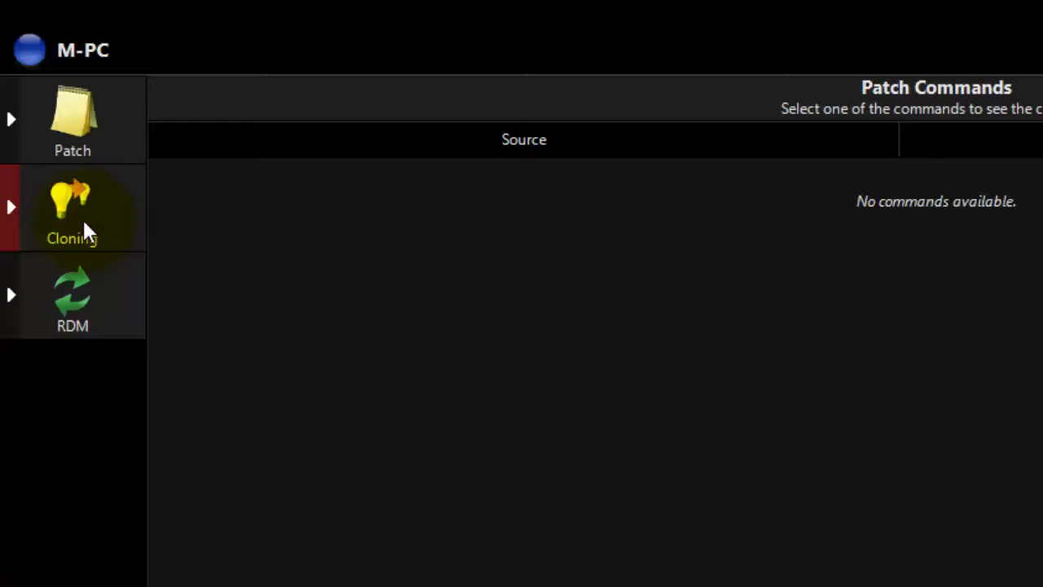
Visit the RDM device section, then show the available patch commands
left_click(93, 285)
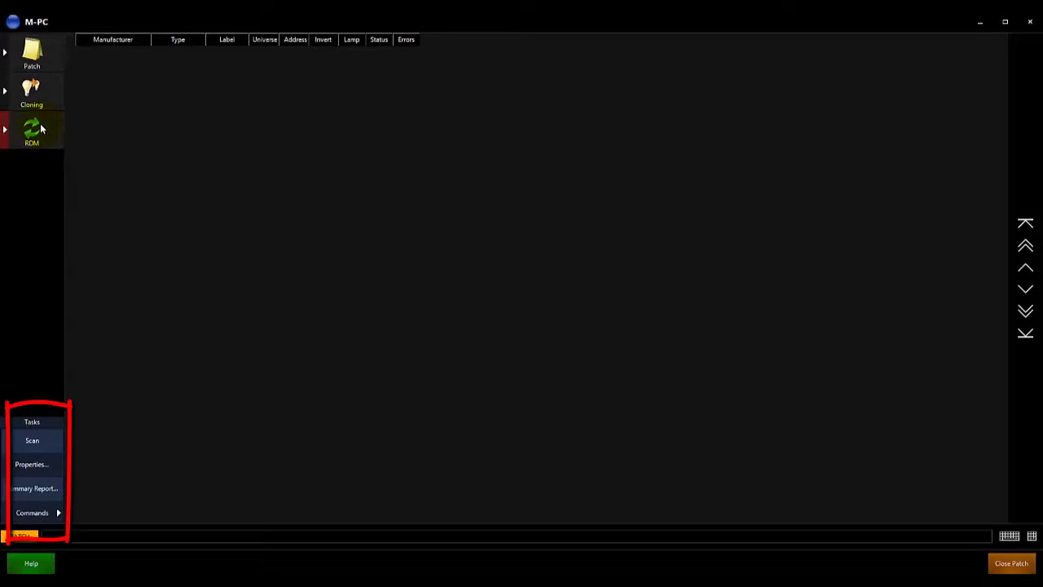
left_click(56, 510)
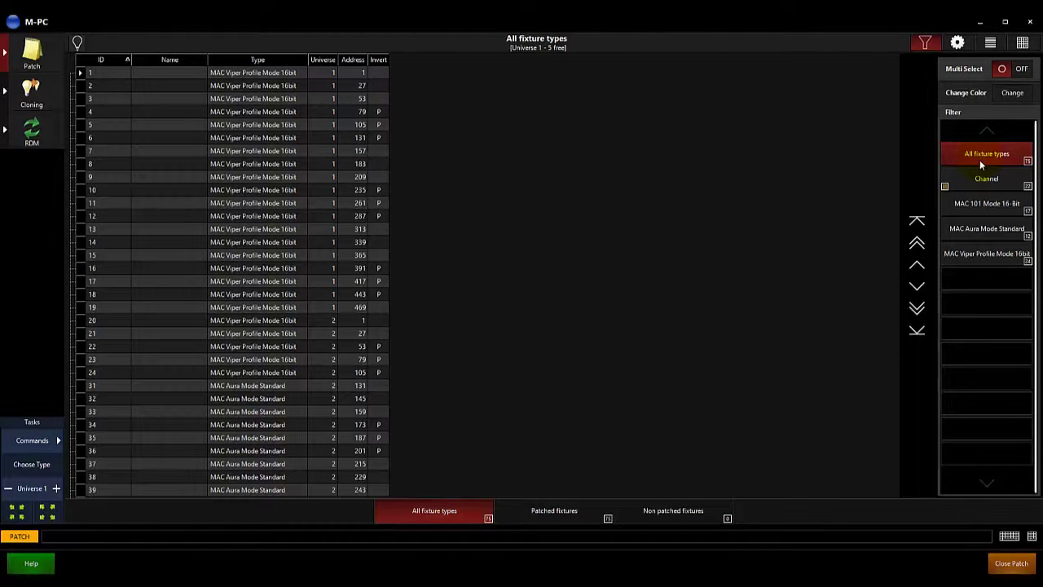
Try the MAC 101 and MAC Aura filters, turn Multi Select on, and add MAC Viper Profile
left_click(984, 203)
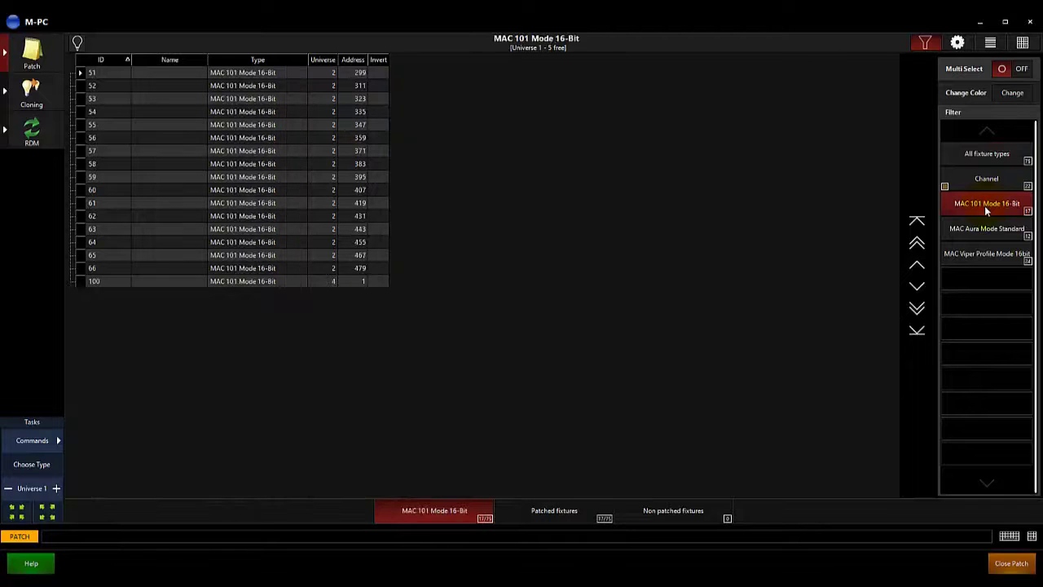
left_click(988, 229)
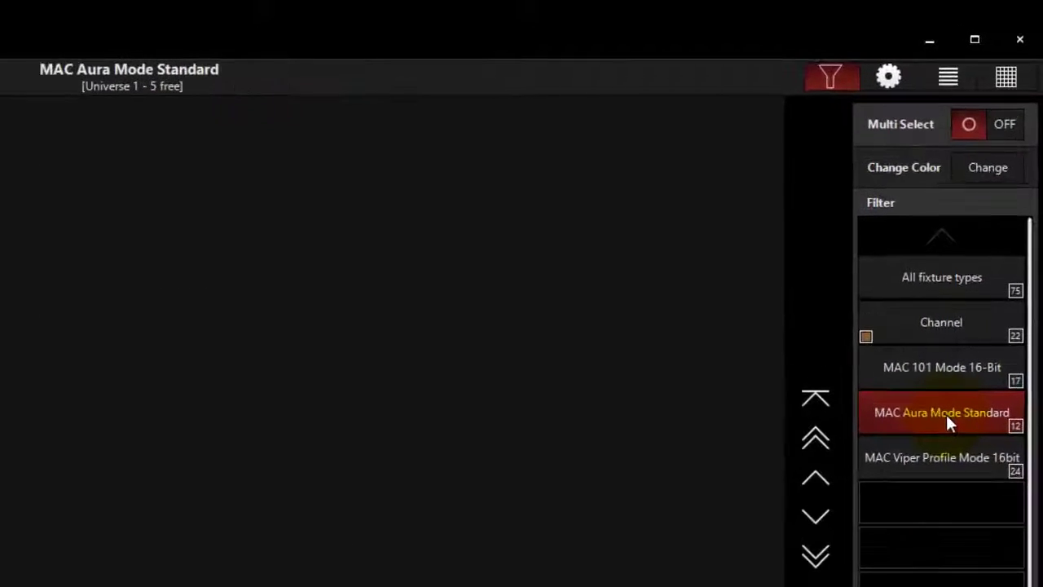
left_click(965, 135)
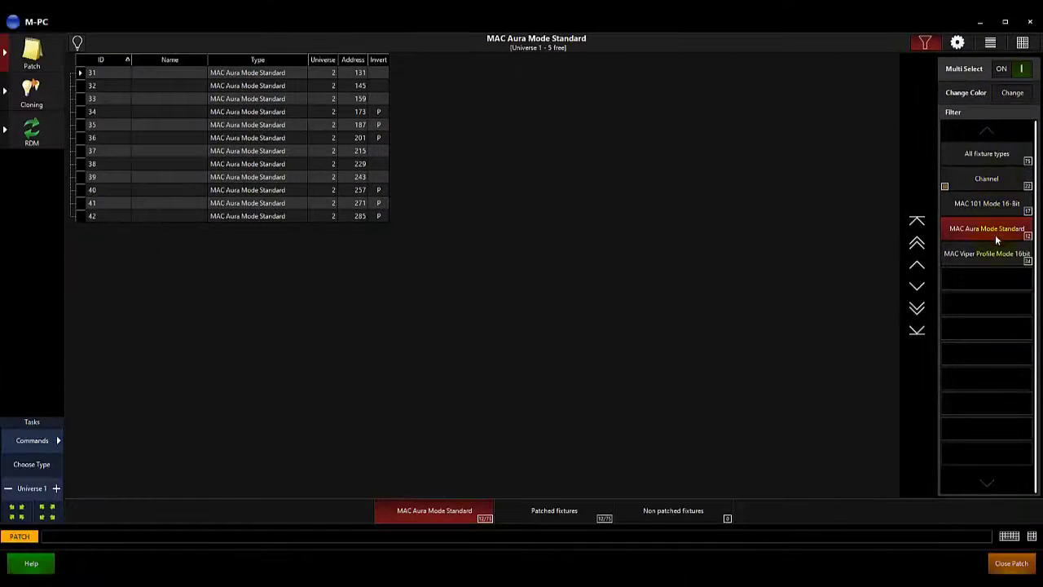
left_click(995, 252)
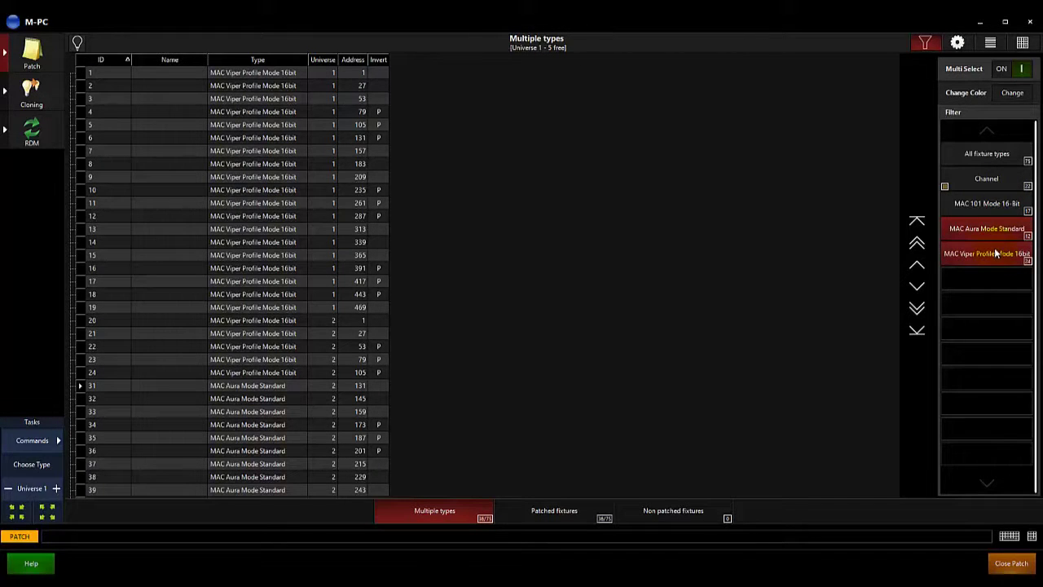
left_click(994, 229)
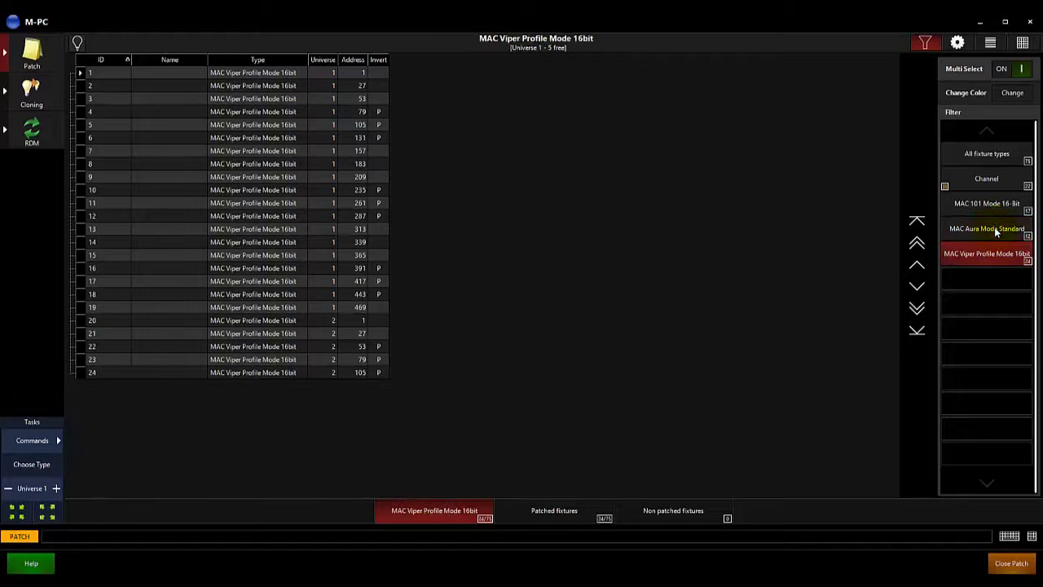
left_click(994, 229)
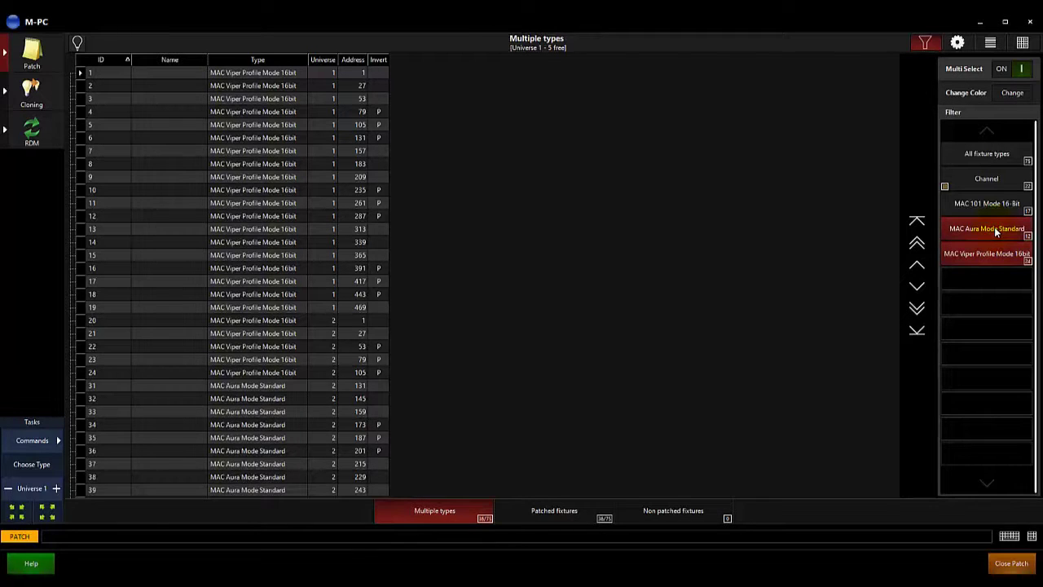
left_click(994, 229)
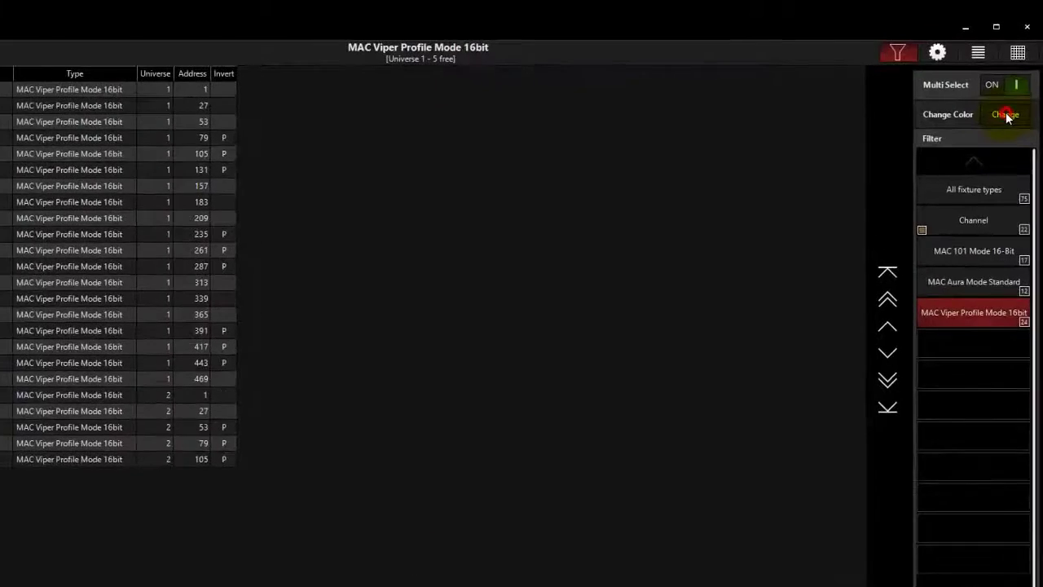
Try dark green, teal, light blue and a custom yellow-green colour on the Viper type
left_click(1013, 94)
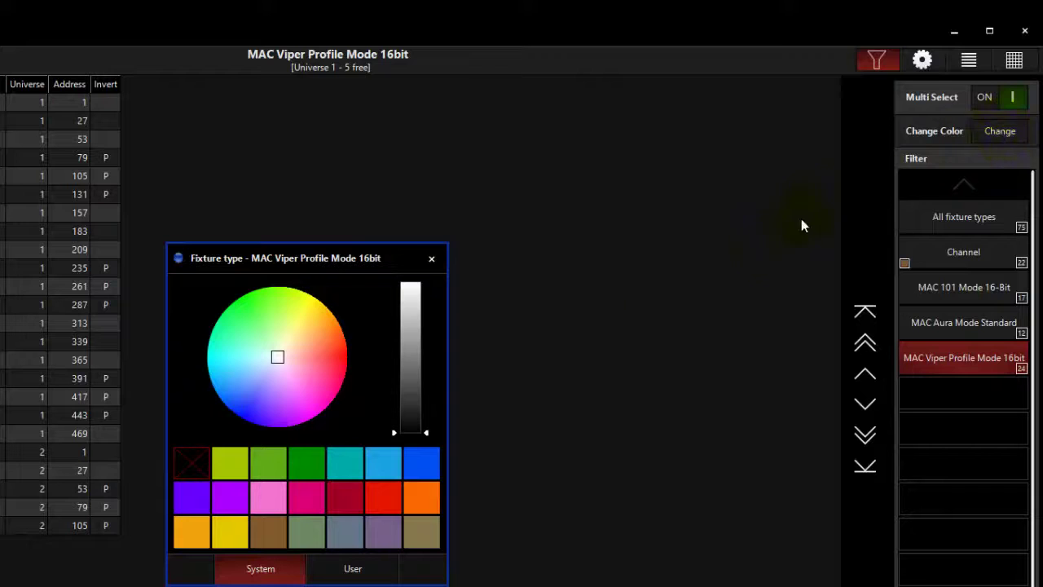
left_click(305, 463)
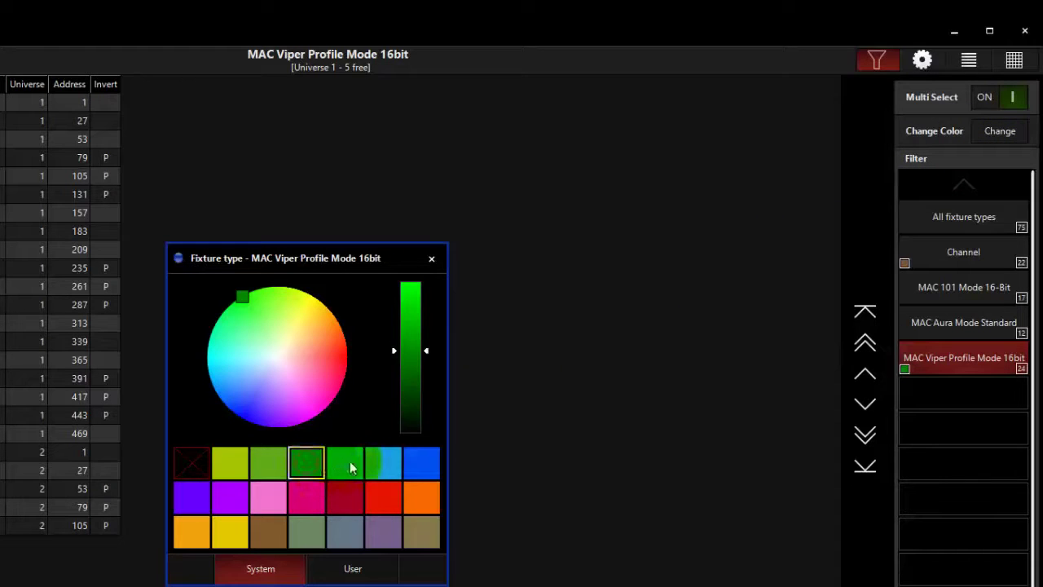
left_click(344, 463)
left_click(387, 463)
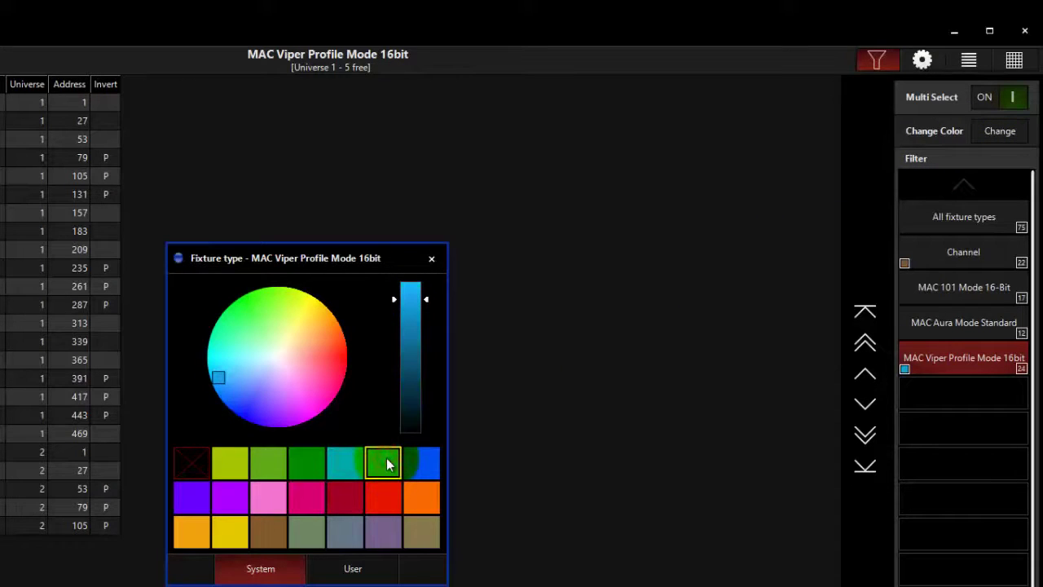
mouse_move(290, 383)
left_mouse_down()
mouse_move(263, 364)
mouse_move(291, 319)
mouse_move(328, 358)
mouse_move(286, 369)
left_mouse_up()
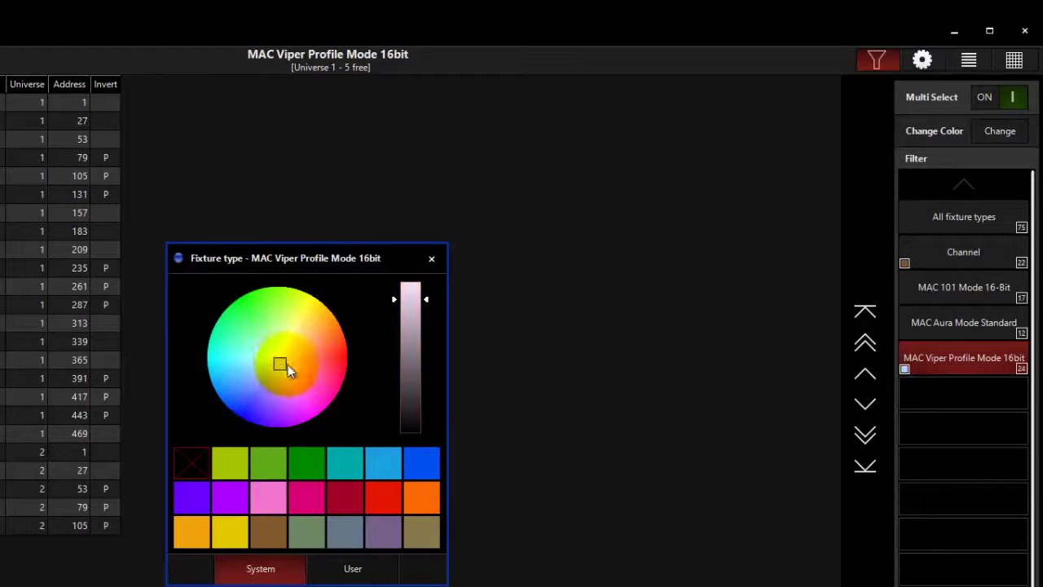
Create a blue user colour swatch, then leave the Viper type with no colour tag
left_click(350, 567)
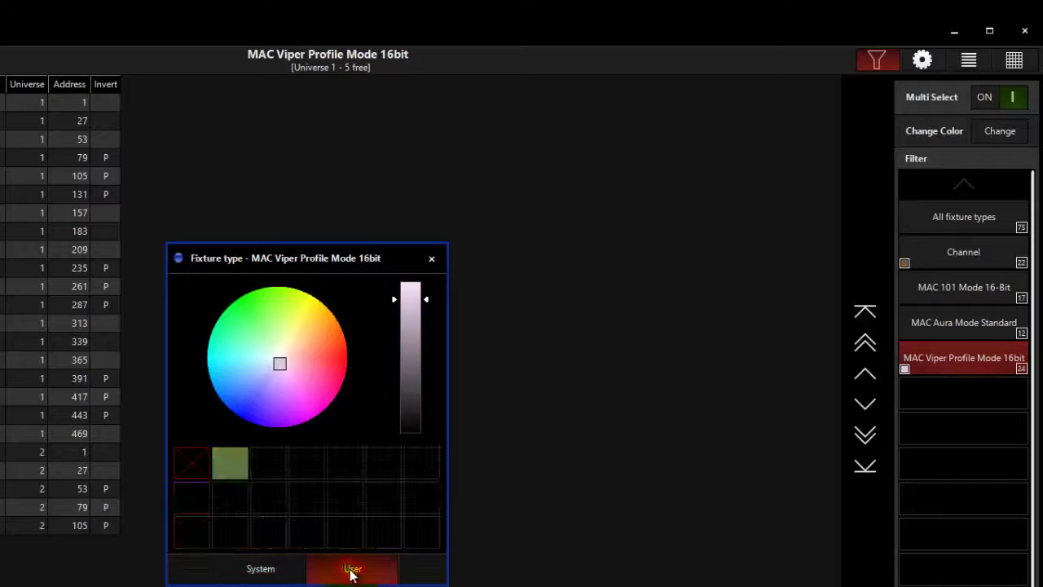
left_click(268, 463)
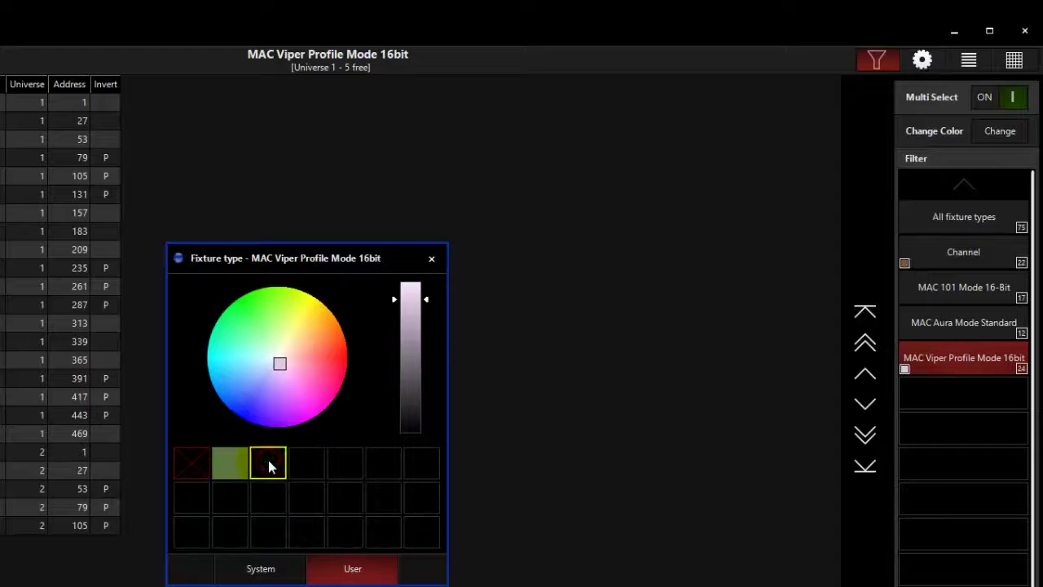
left_click_drag(278, 414, 251, 399)
left_click(250, 397)
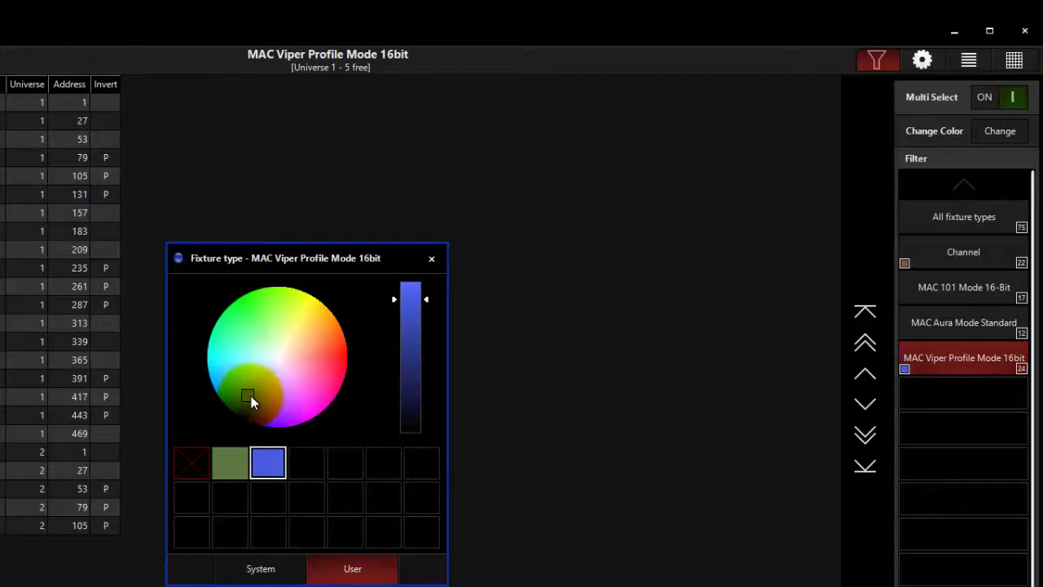
left_click(234, 466)
left_click(269, 469)
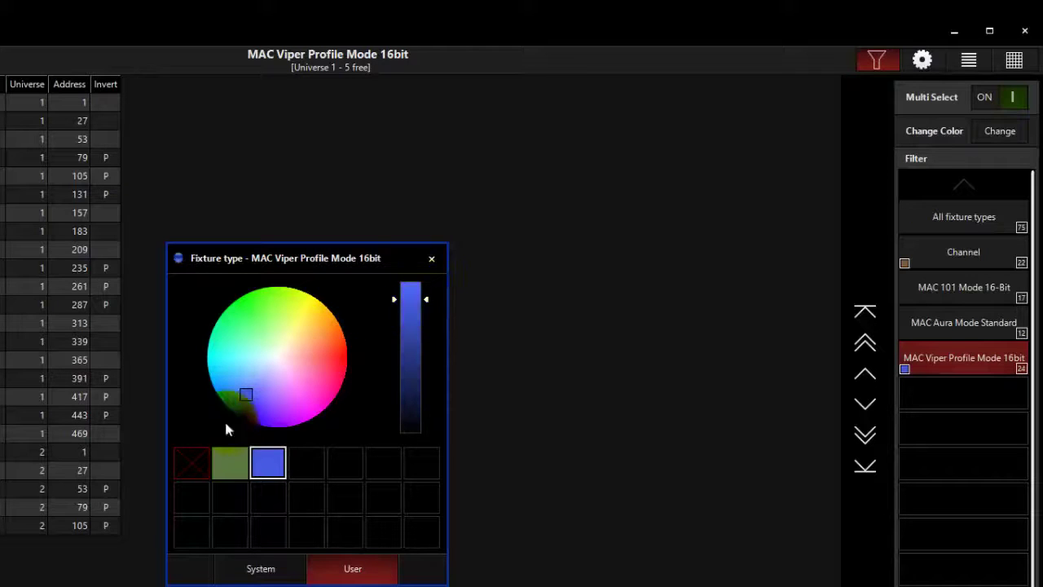
left_click(195, 465)
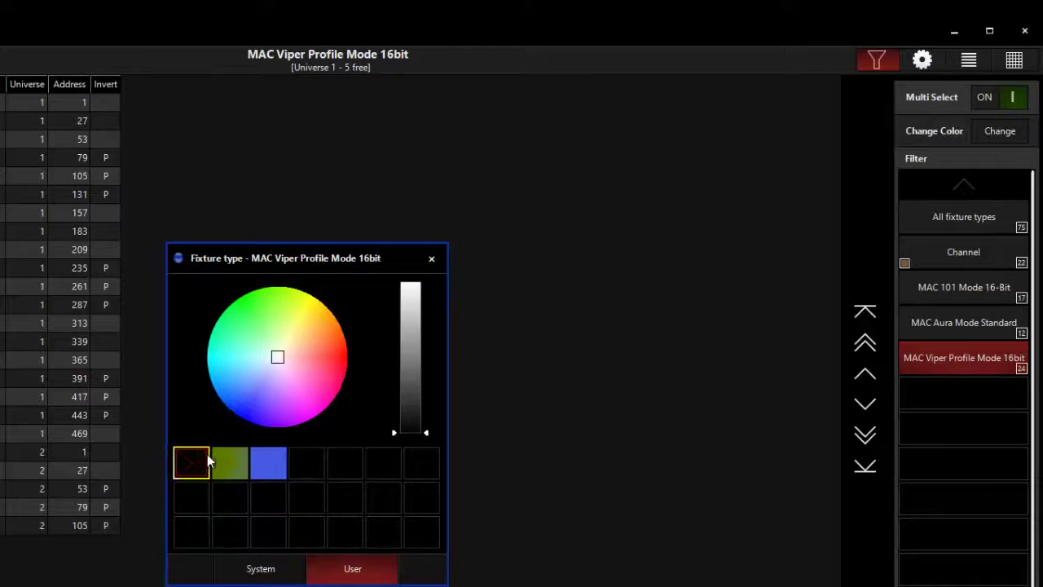
left_click(431, 259)
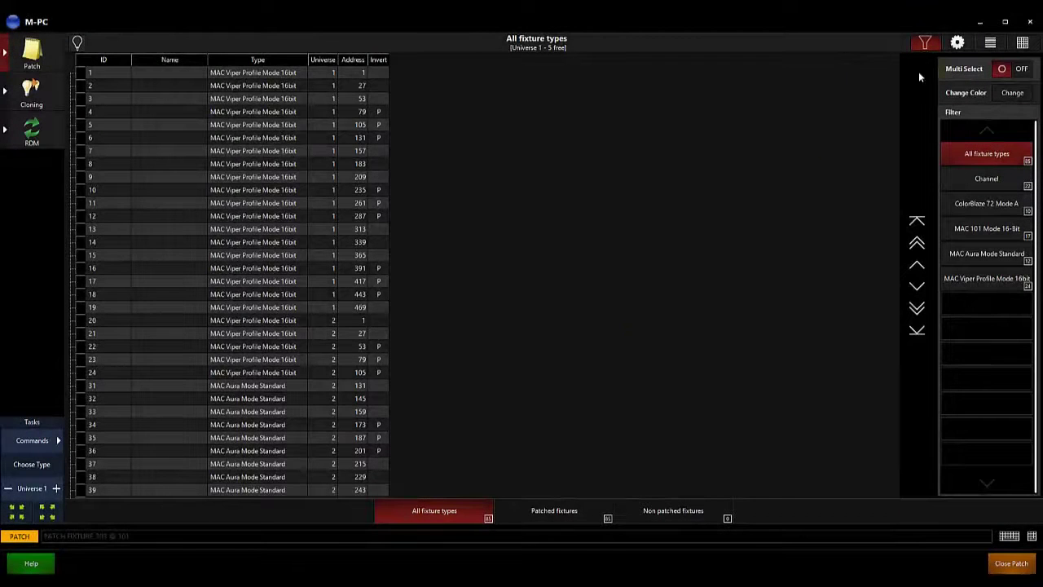
Show the universe address map and step through Universes 1, 2 and 3
left_click(957, 44)
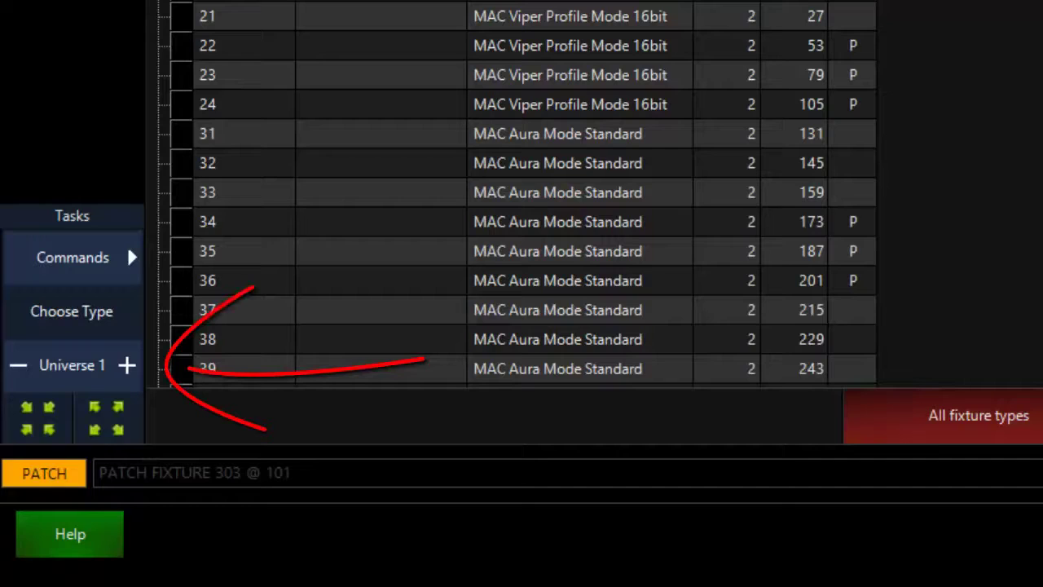
left_click(126, 365)
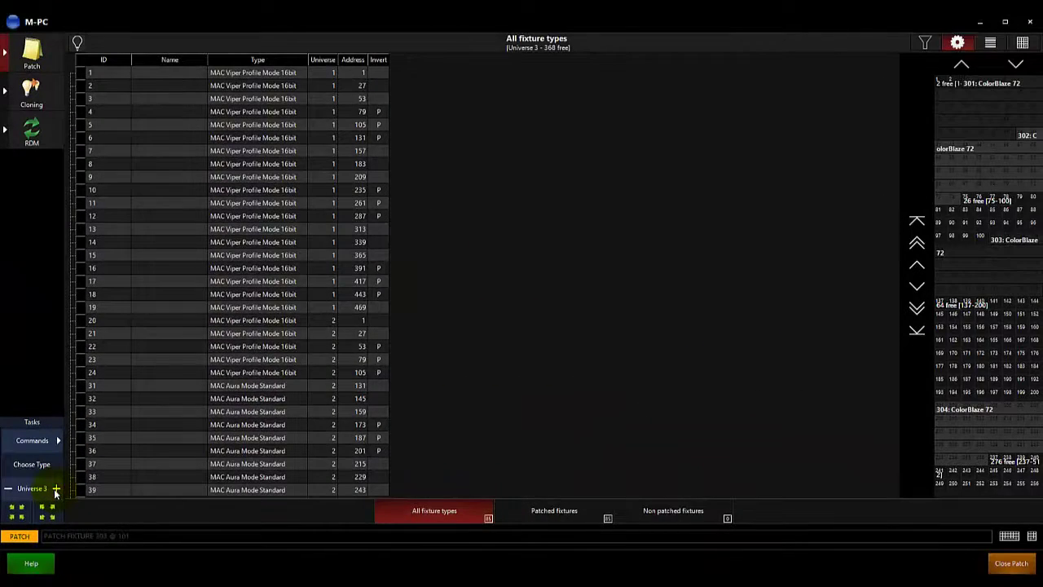
left_click(56, 490)
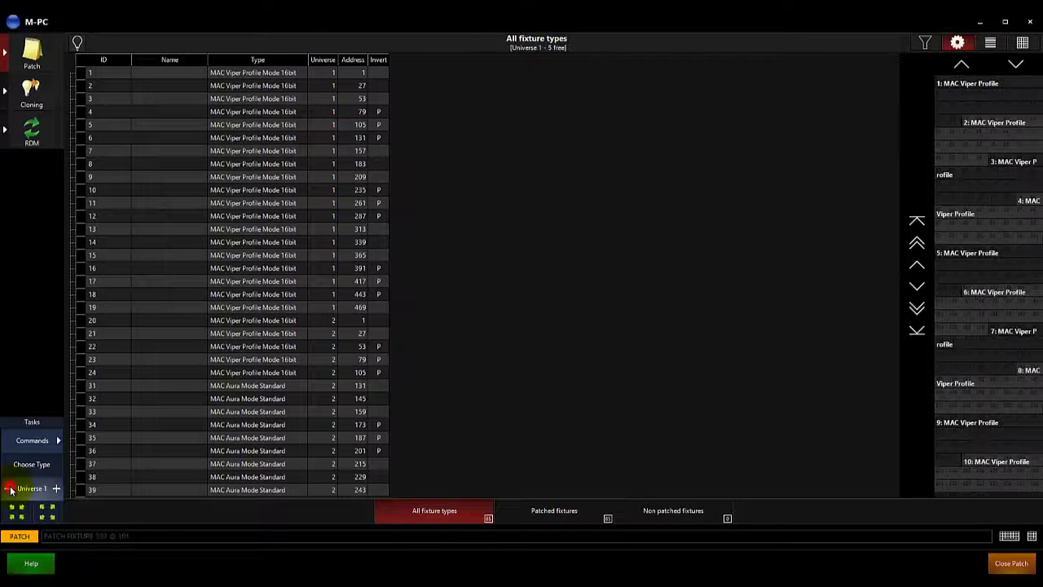
left_click(56, 488)
left_click(57, 488)
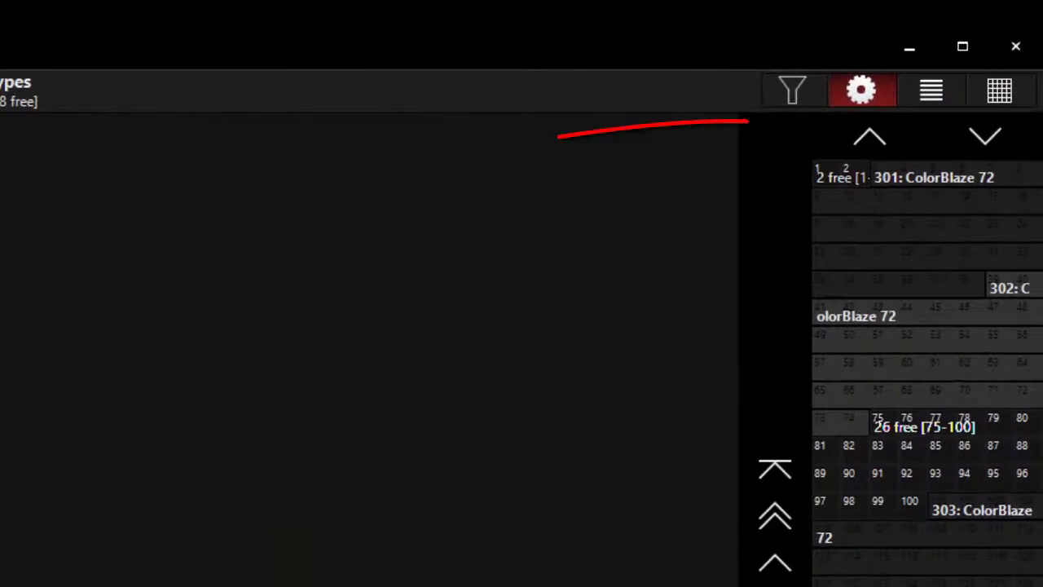
Page through the fixture list to the end and back to the top
left_click(978, 133)
left_click(872, 142)
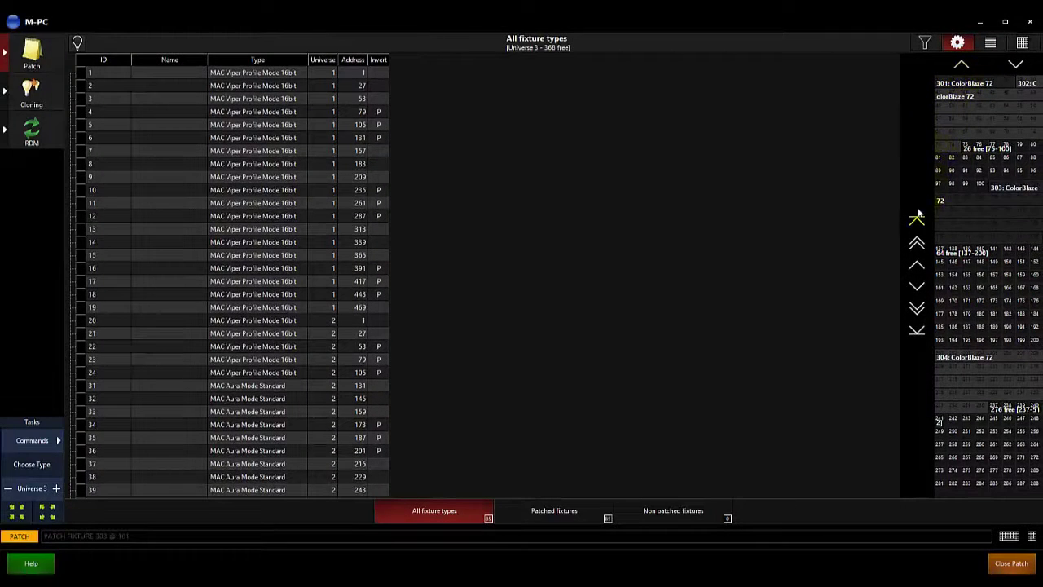
left_click(917, 332)
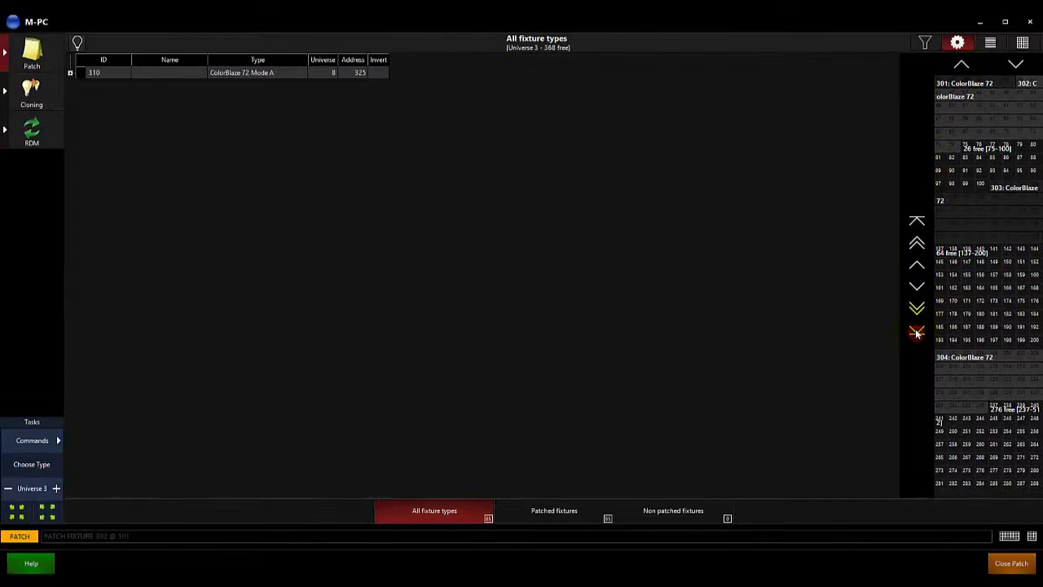
left_click(915, 220)
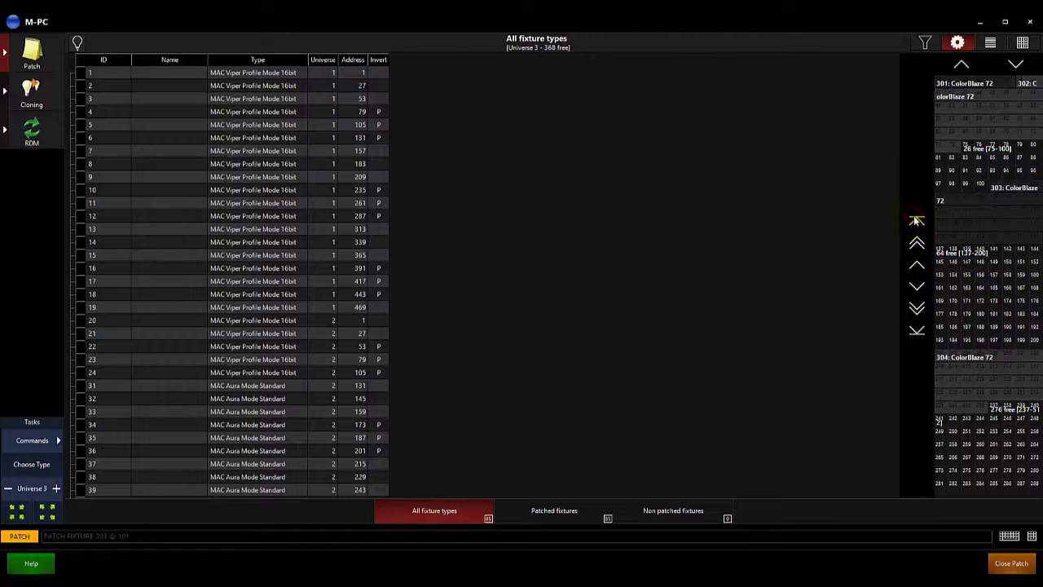
left_click(916, 308)
left_click(916, 308)
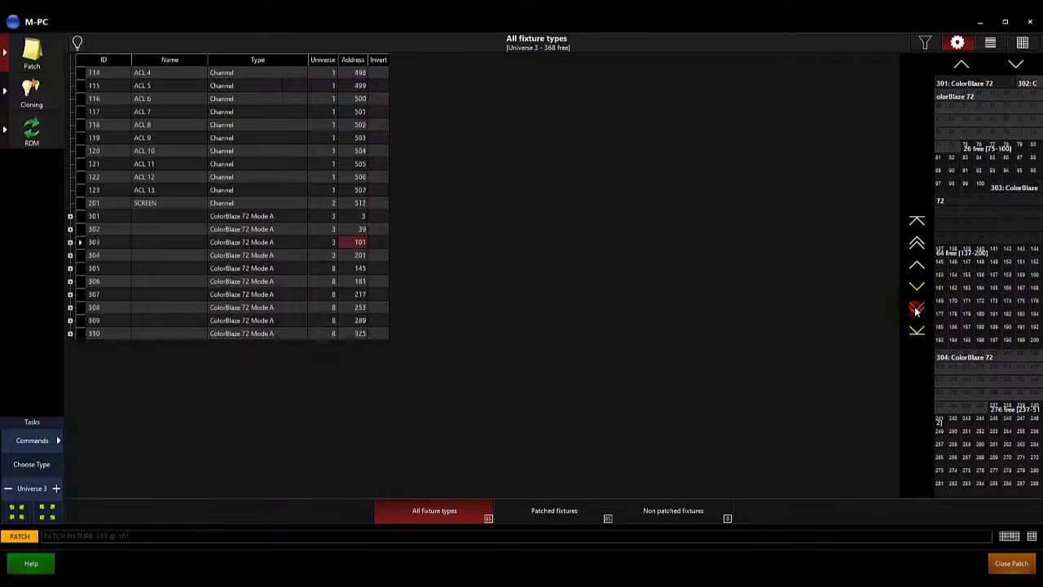
left_click(916, 243)
left_click(916, 242)
Jump to the last fixture and expand 310 into its twelve group sub-fixtures
left_click(917, 286)
left_click(918, 287)
left_click(918, 287)
left_click(919, 265)
left_click(918, 265)
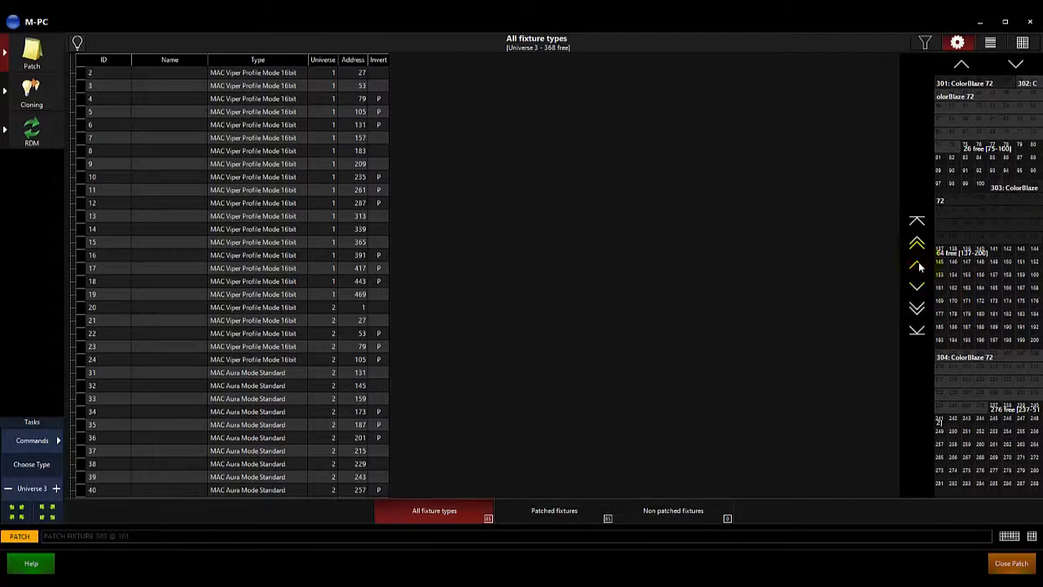
left_click(916, 330)
left_click(47, 515)
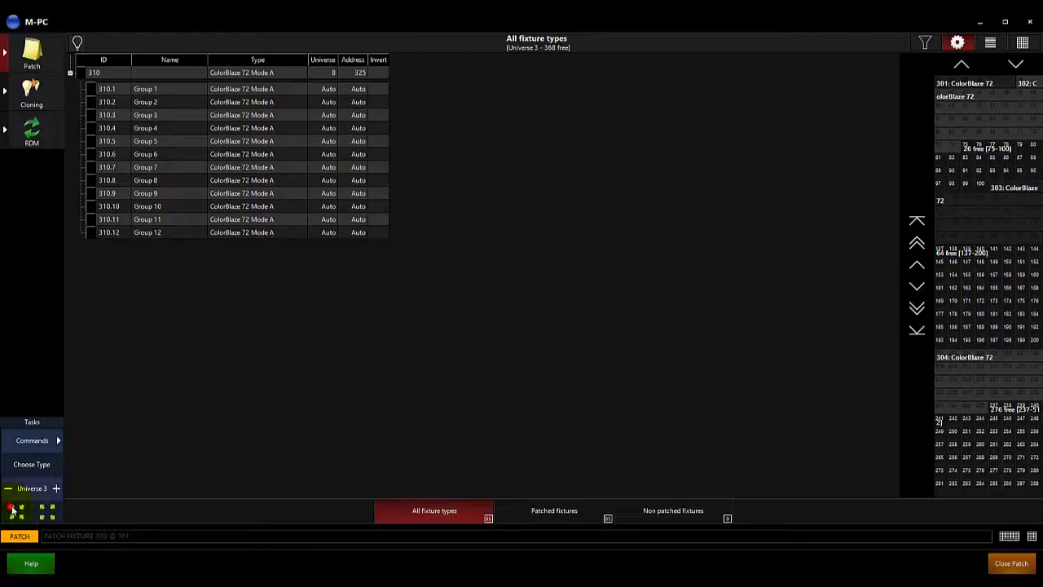
Toggle fixture 310's group rows several times, leaving it collapsed
left_click(70, 72)
left_click(70, 72)
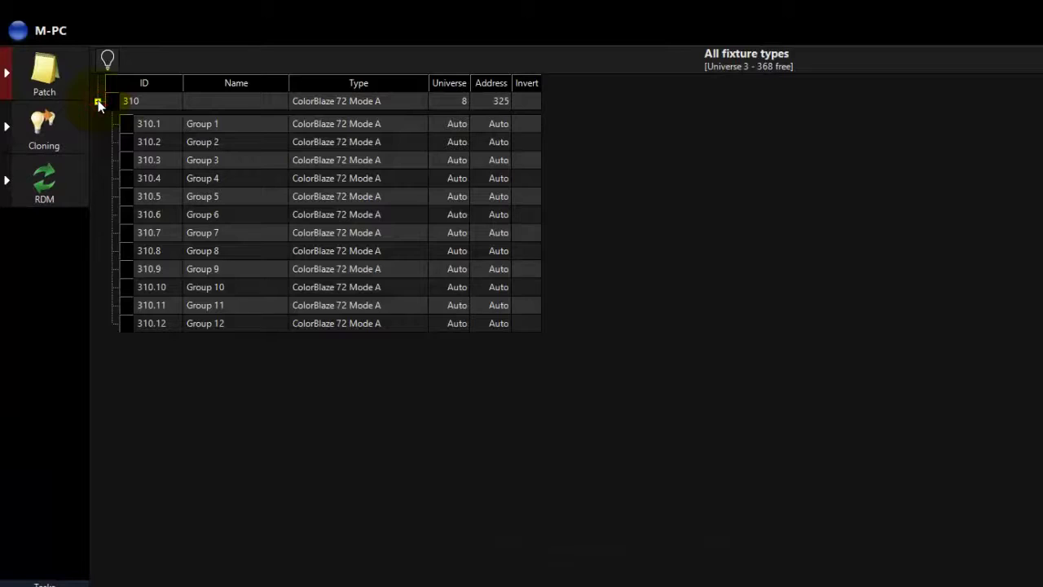
left_click(98, 102)
left_click(98, 102)
left_click(98, 102)
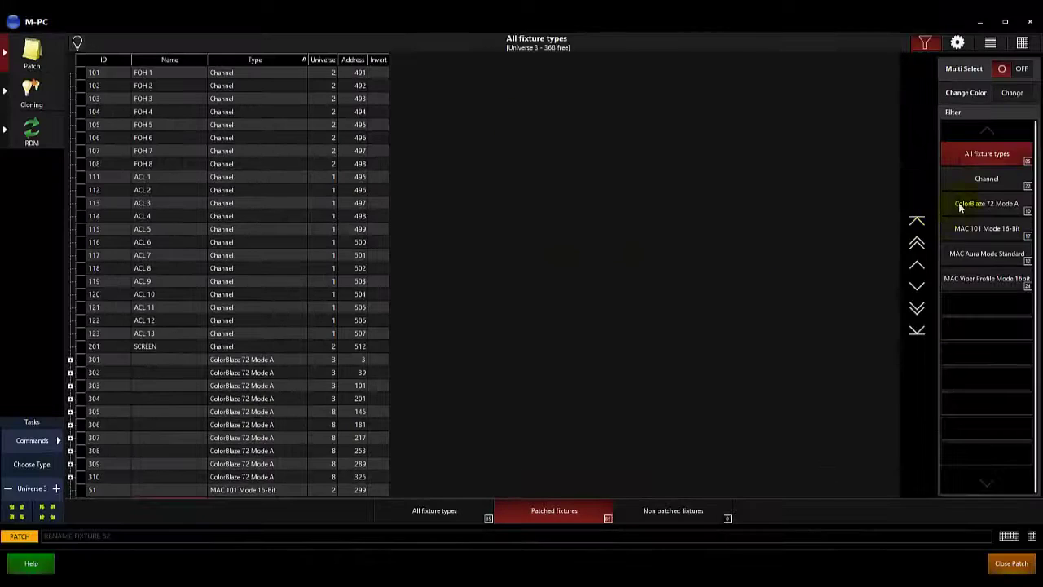
Filter by Channel, ColorBlaze, MAC 101, MAC Aura, then All types; view non-patched, then patched
left_click(986, 181)
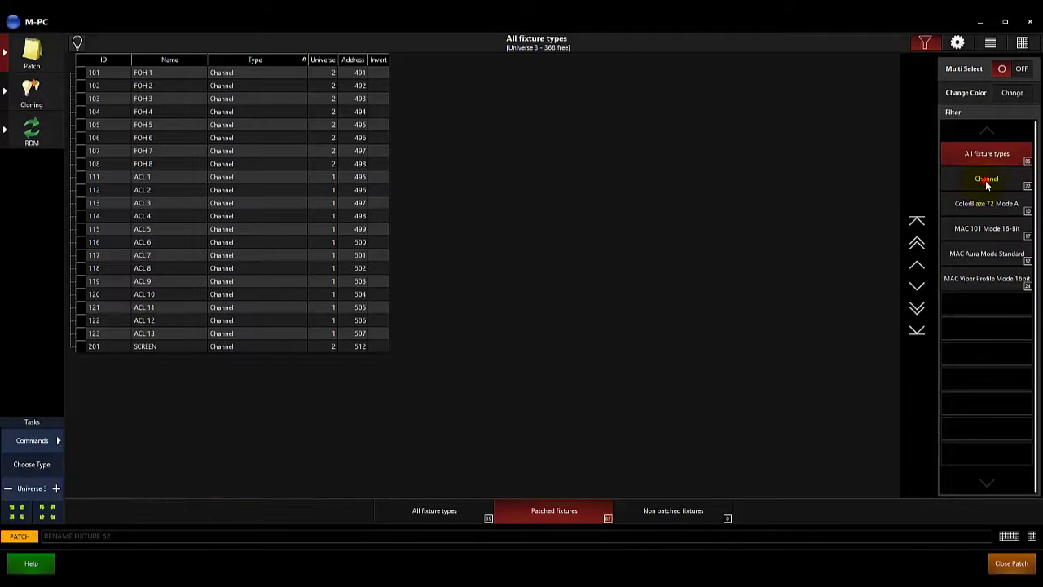
left_click(982, 203)
left_click(980, 229)
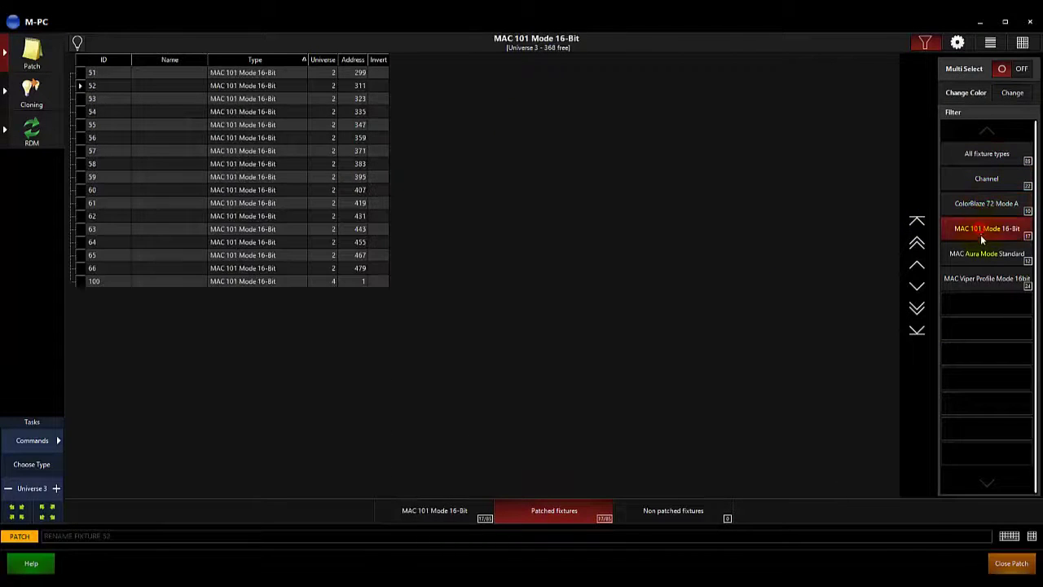
left_click(985, 255)
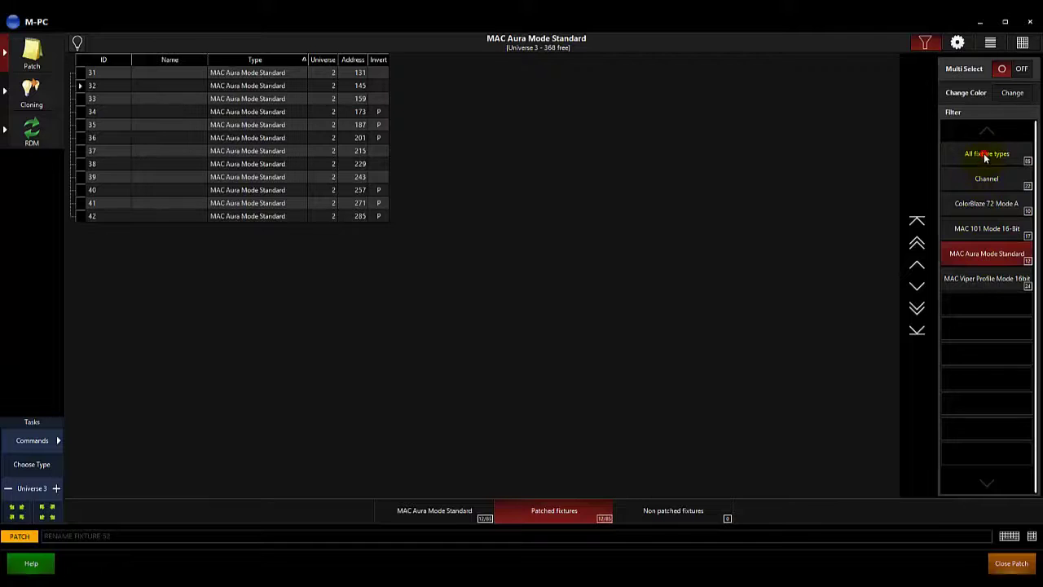
left_click(985, 158)
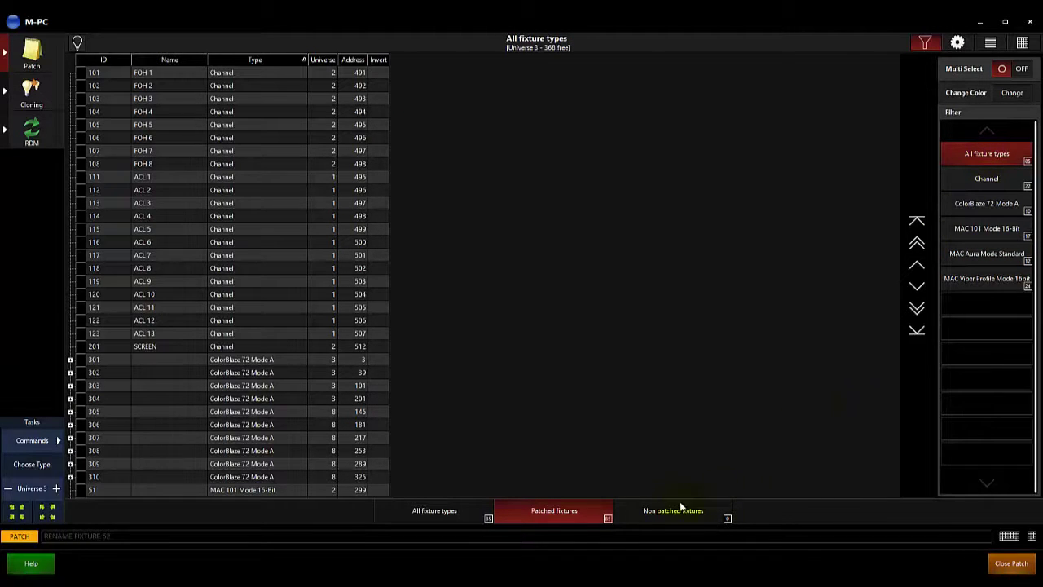
left_click(643, 512)
left_click(564, 515)
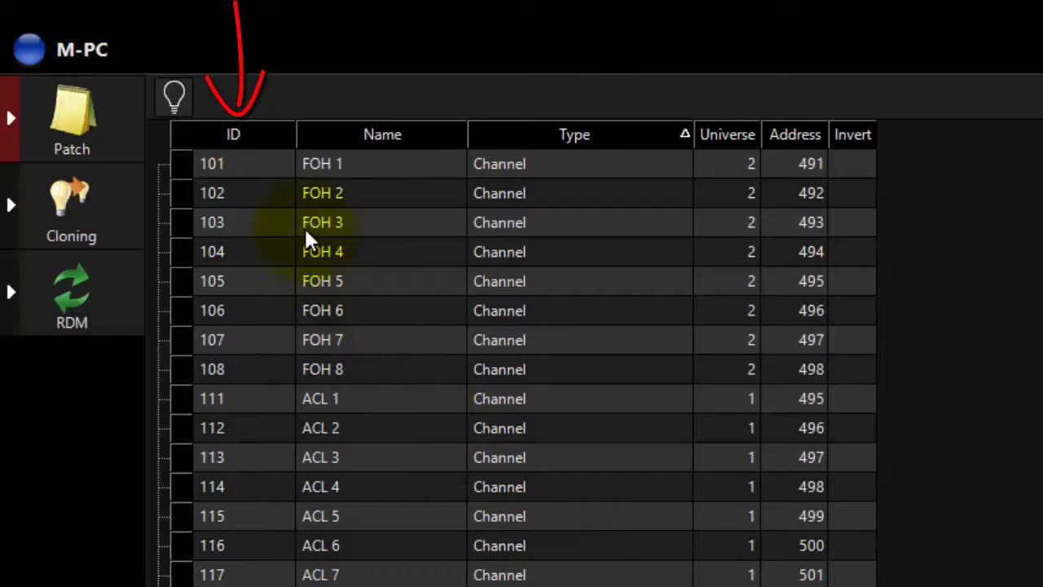
Toggle the ID column sort, ending ascending
left_click(229, 140)
left_click(229, 140)
left_click(228, 140)
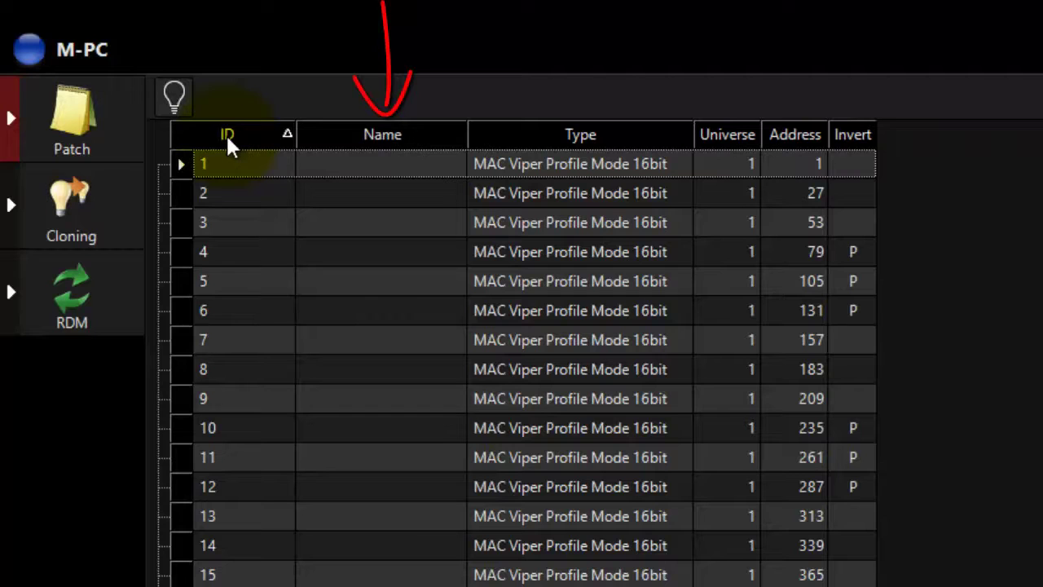
Toggle the Name column sort repeatedly, ending descending with SCREEN first
left_click(371, 135)
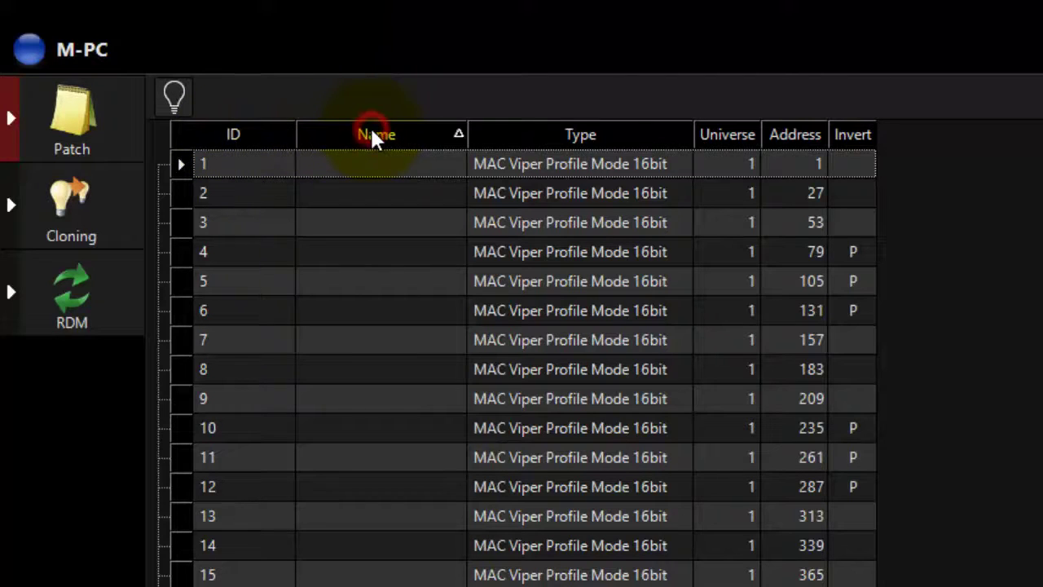
left_click(371, 135)
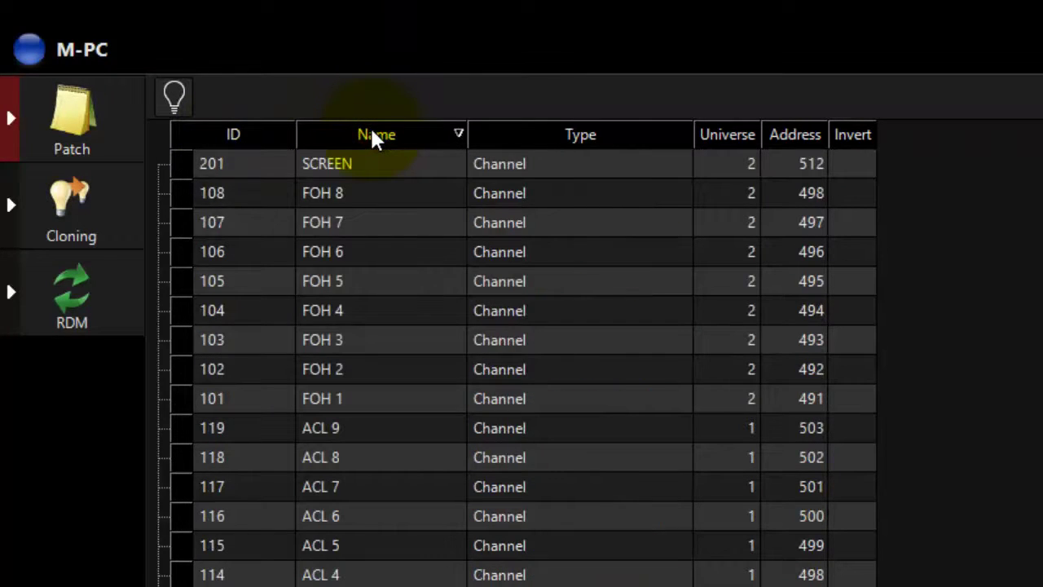
left_click(373, 137)
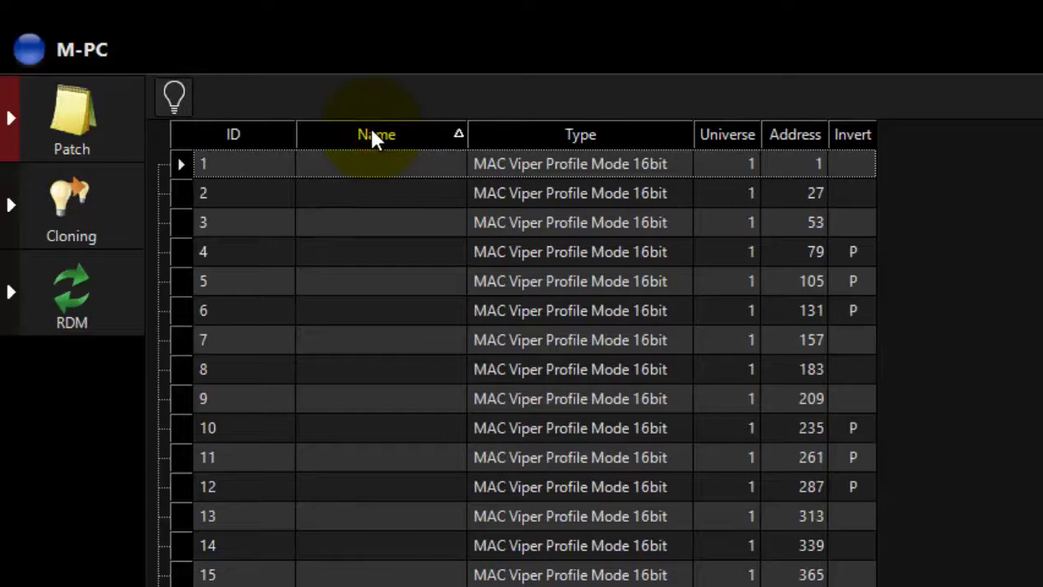
left_click(372, 137)
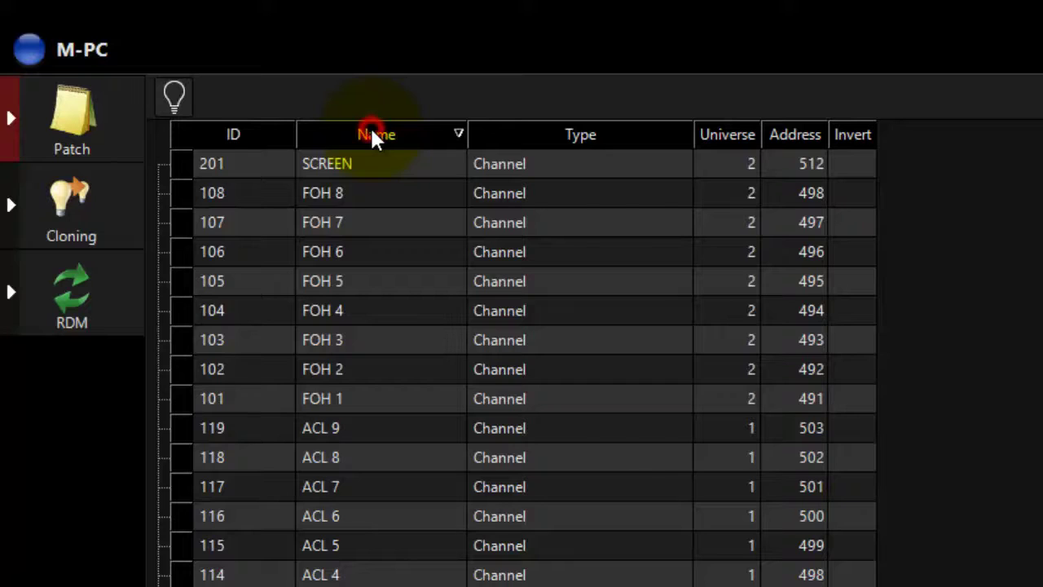
left_click(372, 137)
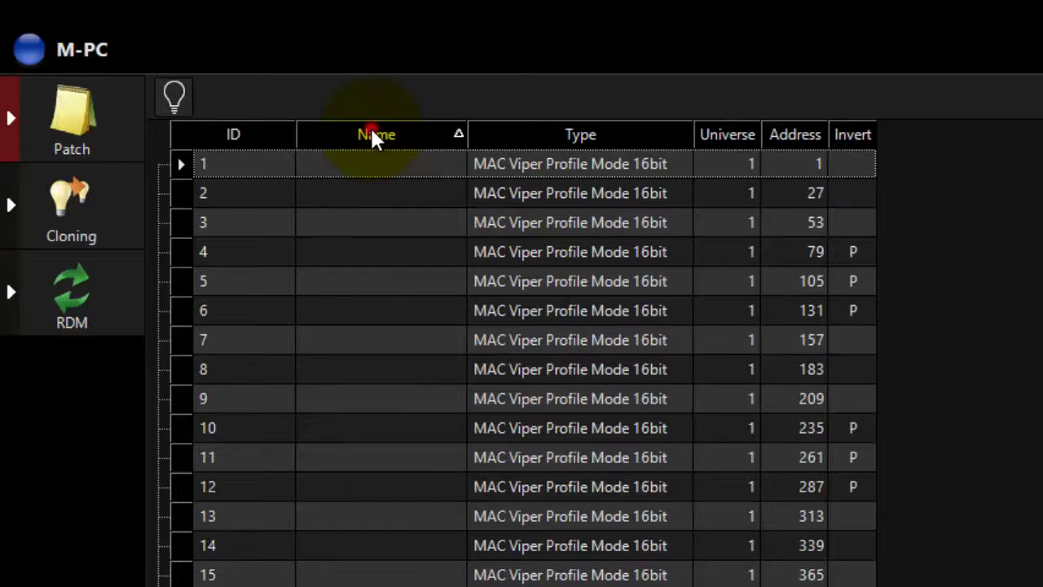
left_click(372, 137)
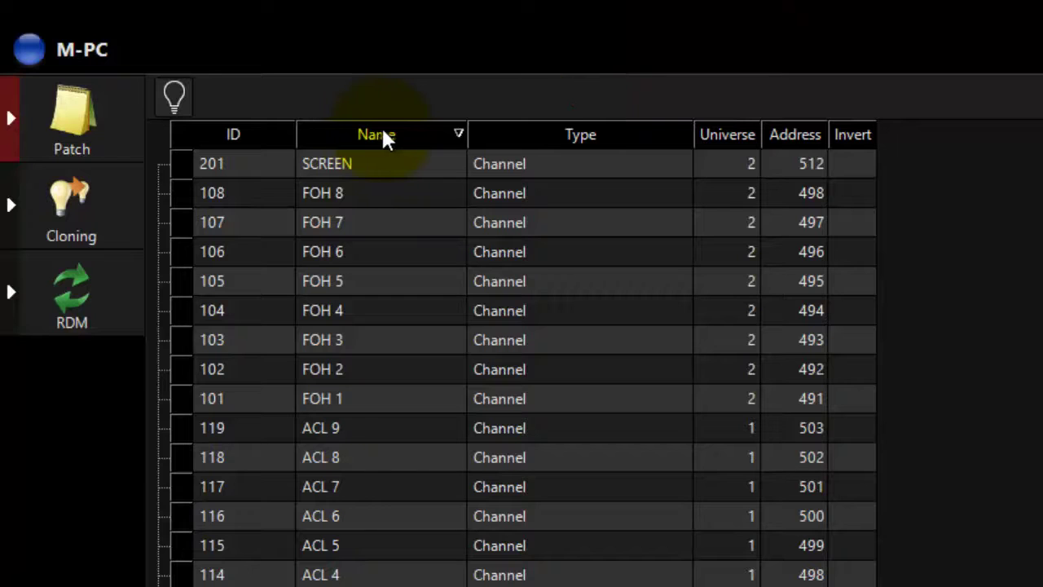
Toggle the Type column sort, ending ascending
left_click(595, 137)
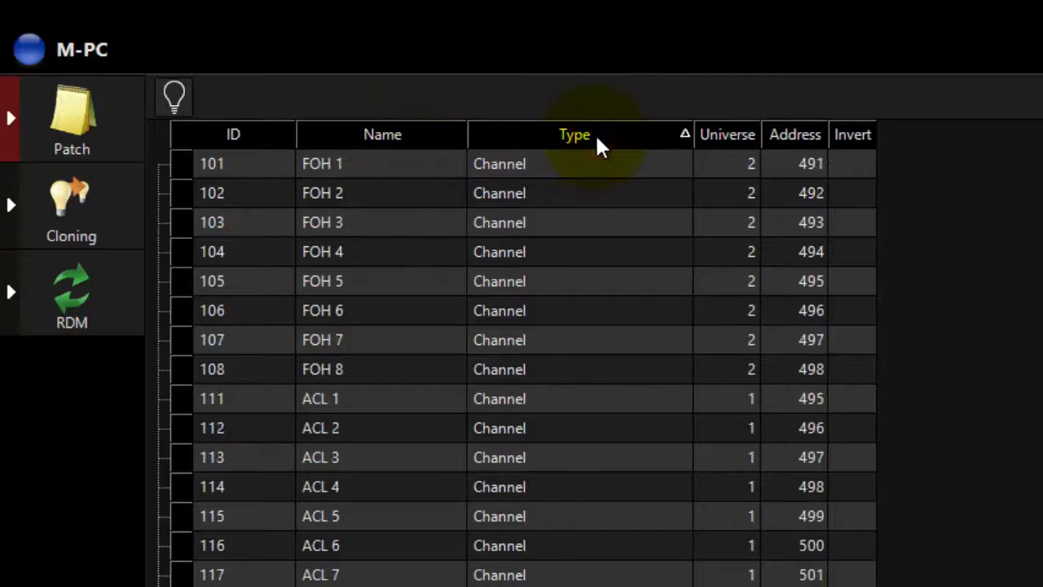
left_click(596, 137)
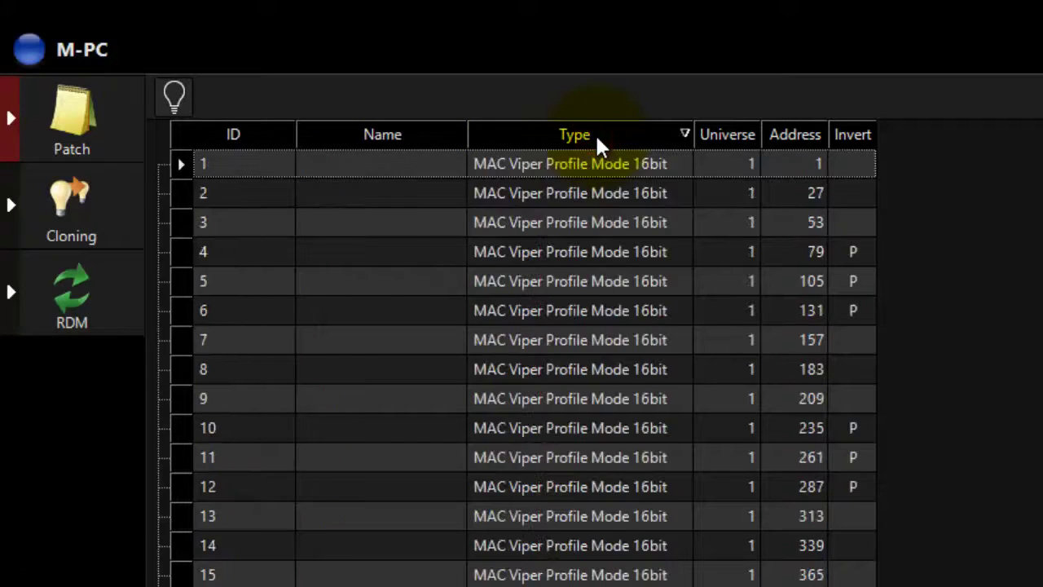
left_click(597, 138)
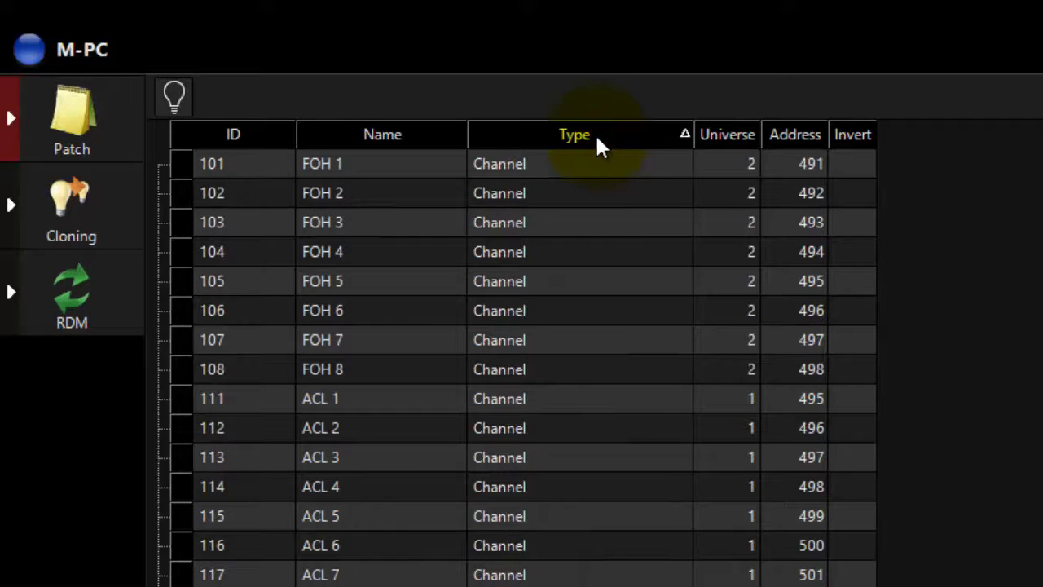
left_click(597, 138)
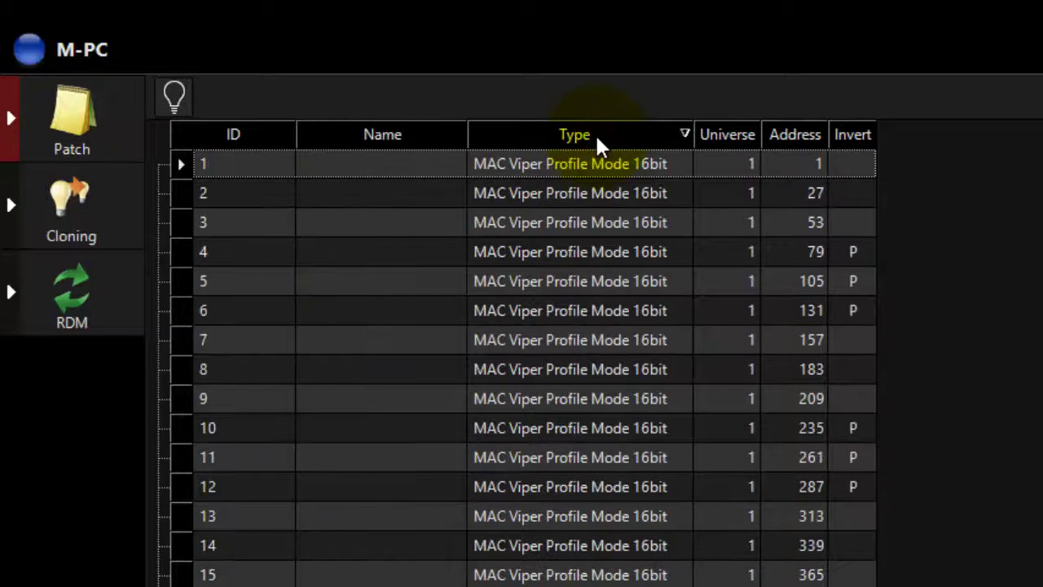
left_click(595, 137)
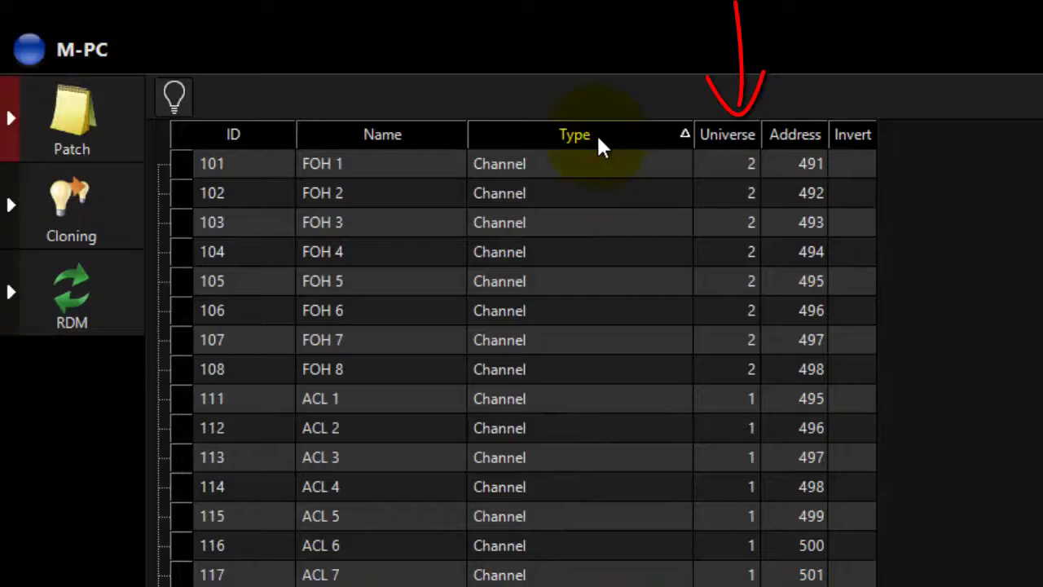
Toggle the Universe column sort, ending ascending
left_click(723, 137)
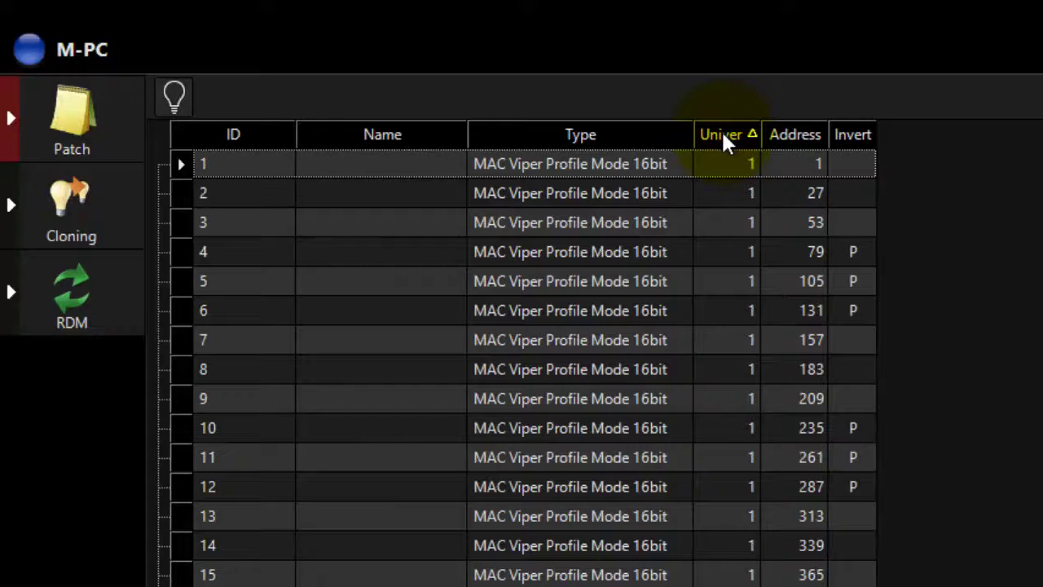
left_click(723, 137)
left_click(721, 135)
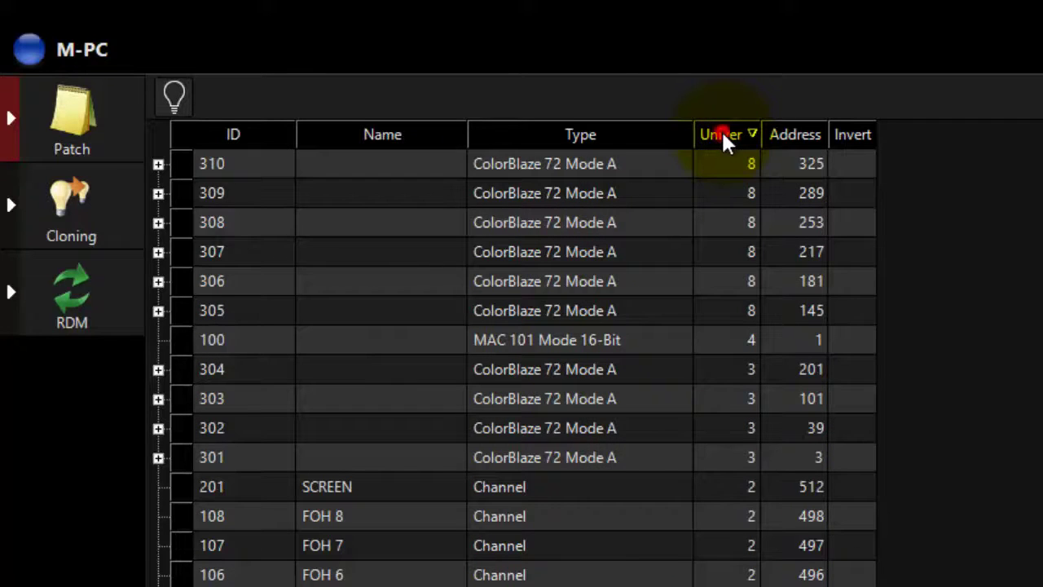
left_click(723, 137)
left_click(723, 137)
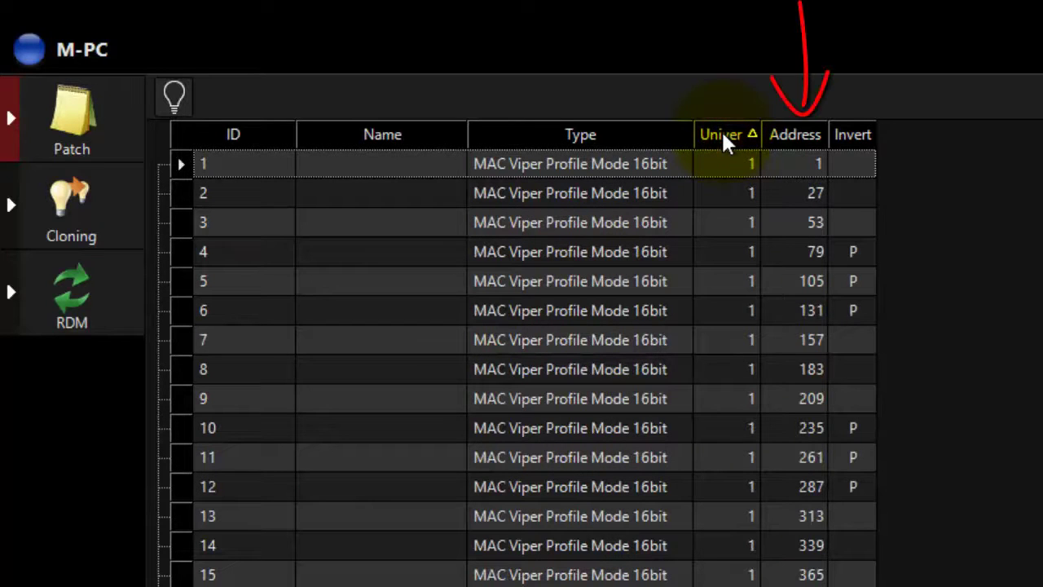
Toggle the Address column sort, ending ascending with fixtures 1, 20, 100 first
left_click(794, 135)
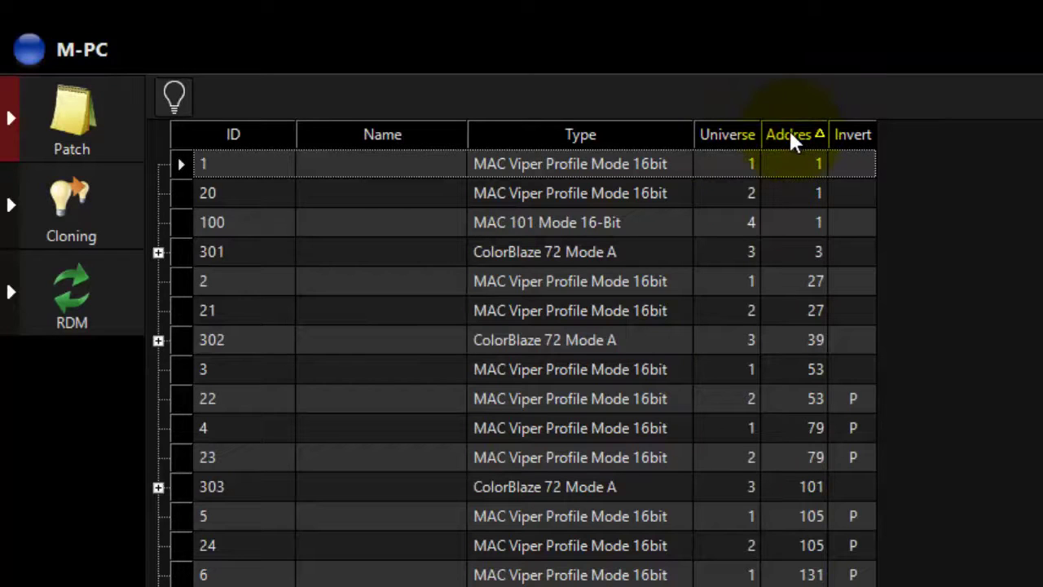
left_click(791, 137)
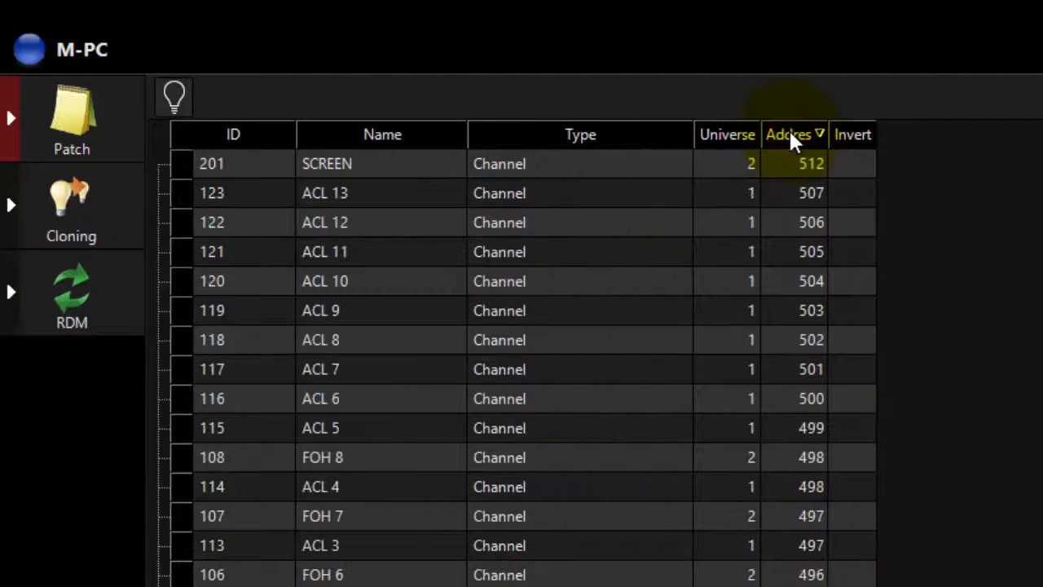
left_click(790, 134)
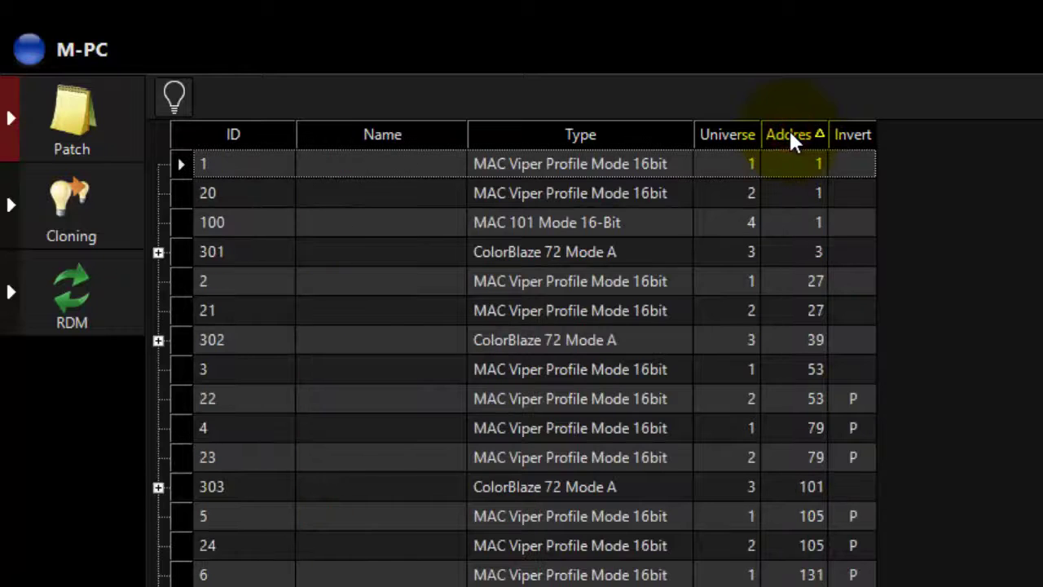
left_click(790, 135)
left_click(790, 135)
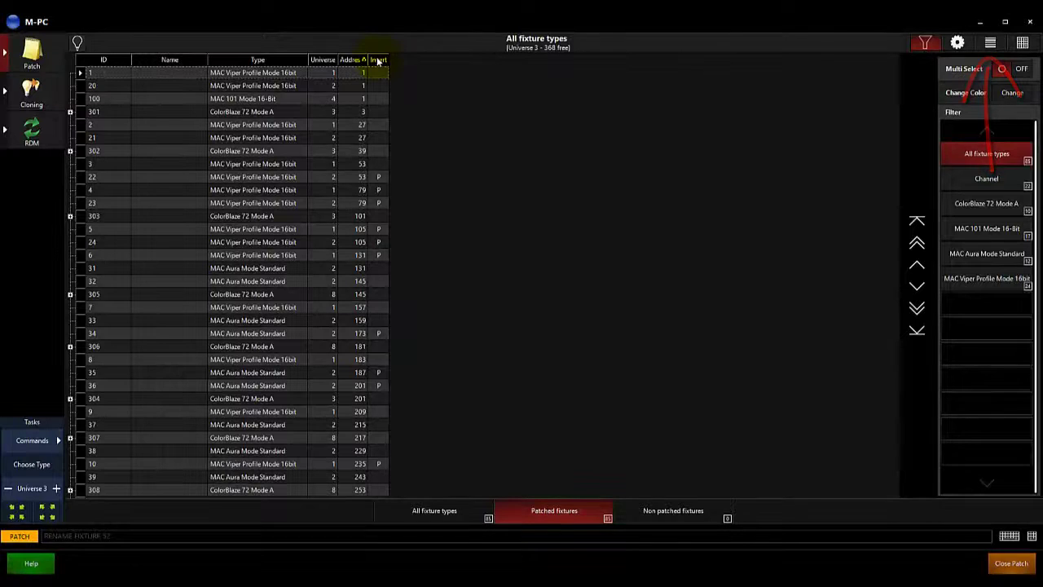
Switch to the universe 3 address map showing ColorBlaze 72 fixtures 301, 303 and free ranges
left_click(993, 44)
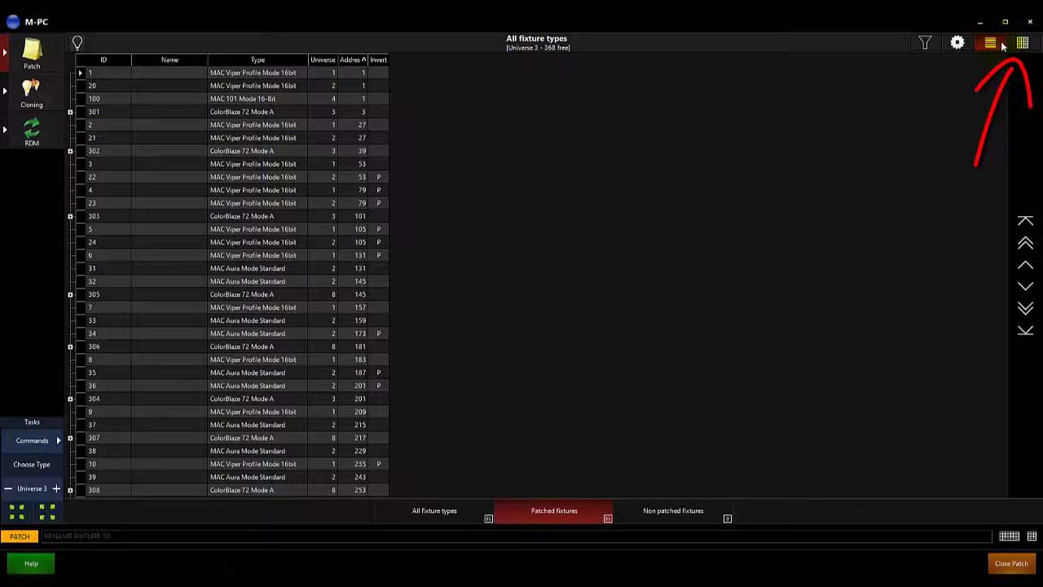
left_click(1023, 44)
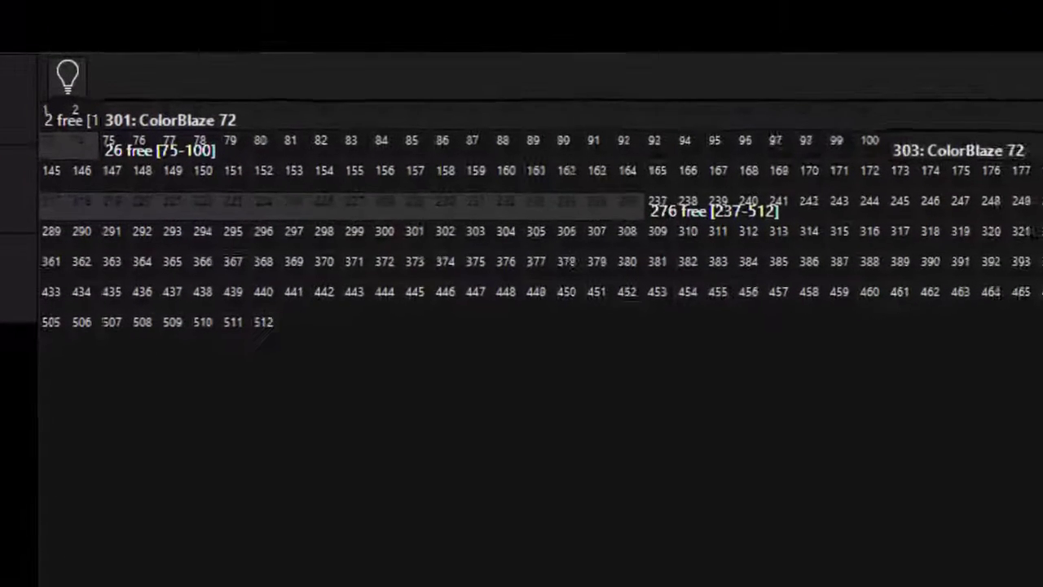